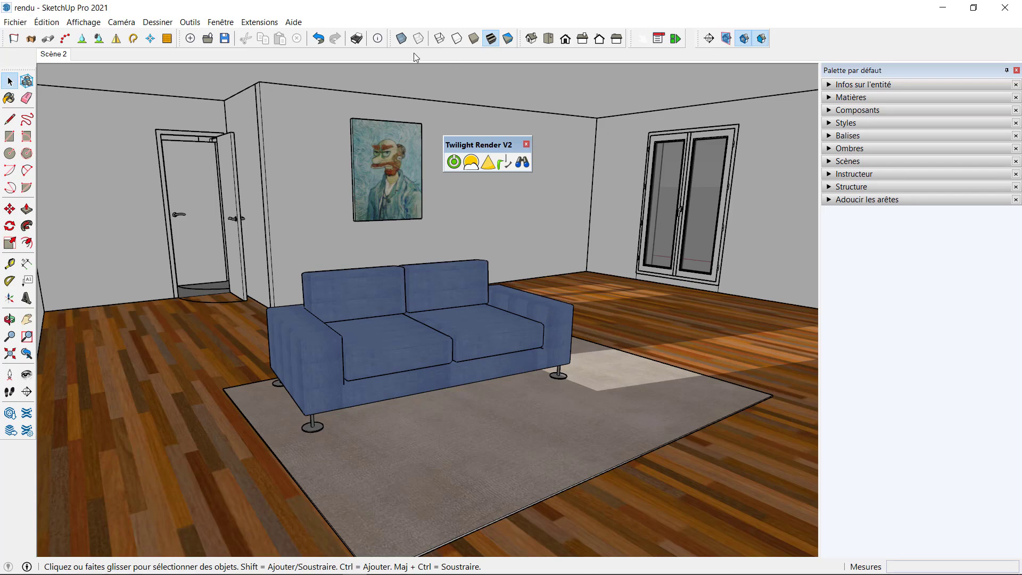
- Use Look Around to frame the sofa, painting, interior door and window, with part of the exterior doorway in view
{"action": "left_click", "coordinate": [26, 374]}
{"action": "mouse_move", "coordinate": [204, 342]}
{"action": "left_mouse_down"}
{"action": "mouse_move", "coordinate": [509, 352]}
{"action": "mouse_move", "coordinate": [598, 338]}
{"action": "mouse_move", "coordinate": [462, 293]}
{"action": "left_mouse_up"}
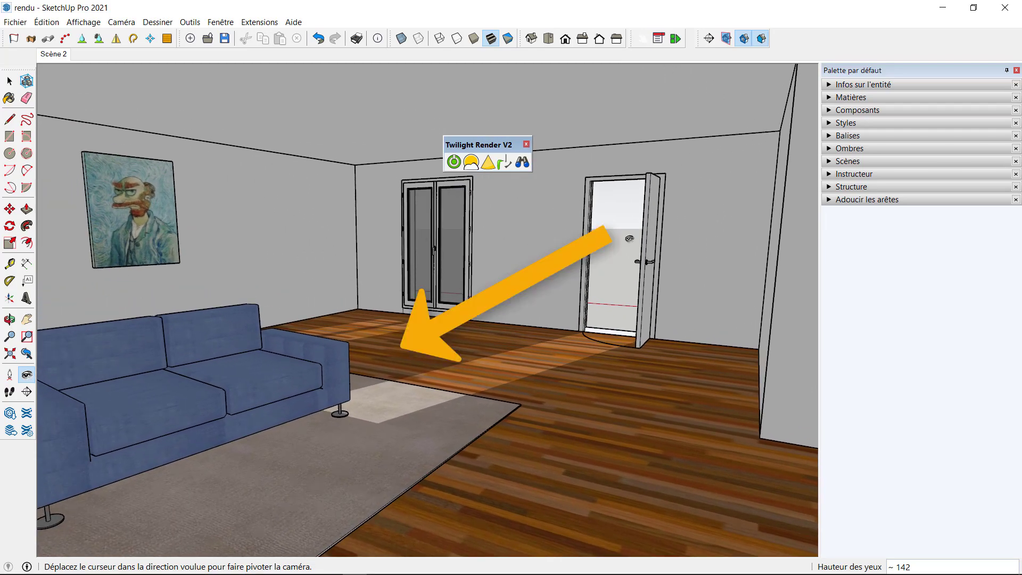
{"action": "left_click_drag", "start_coordinate": [670, 302], "coordinate": [153, 281]}
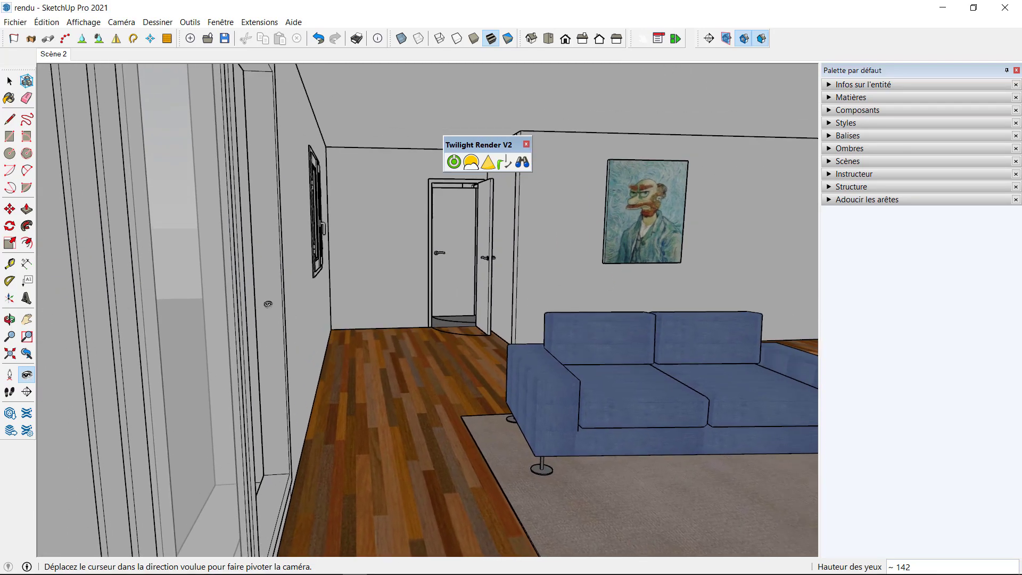
{"action": "left_click_drag", "start_coordinate": [369, 335], "coordinate": [729, 216]}
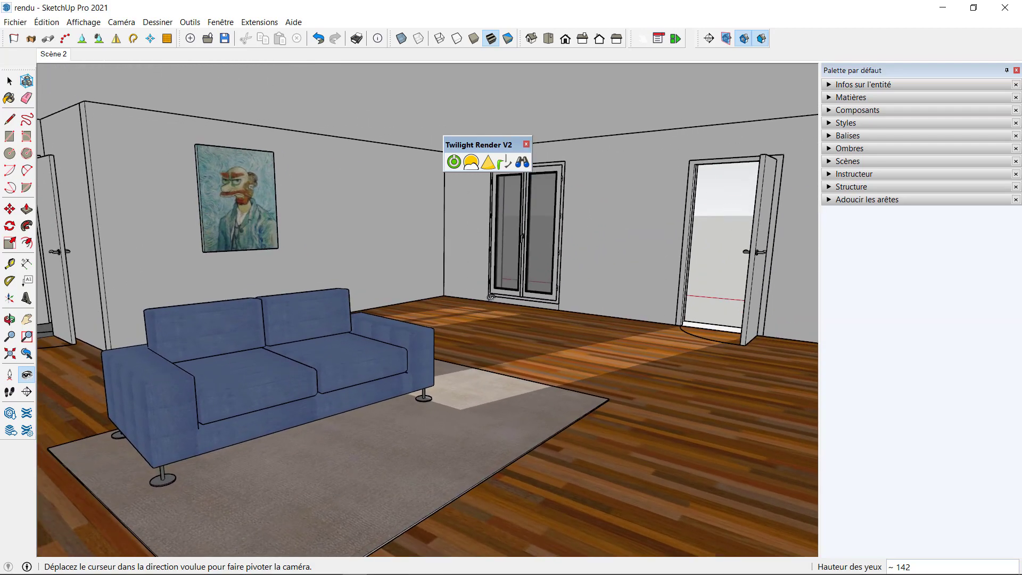
{"action": "left_click_drag", "start_coordinate": [491, 298], "coordinate": [414, 302]}
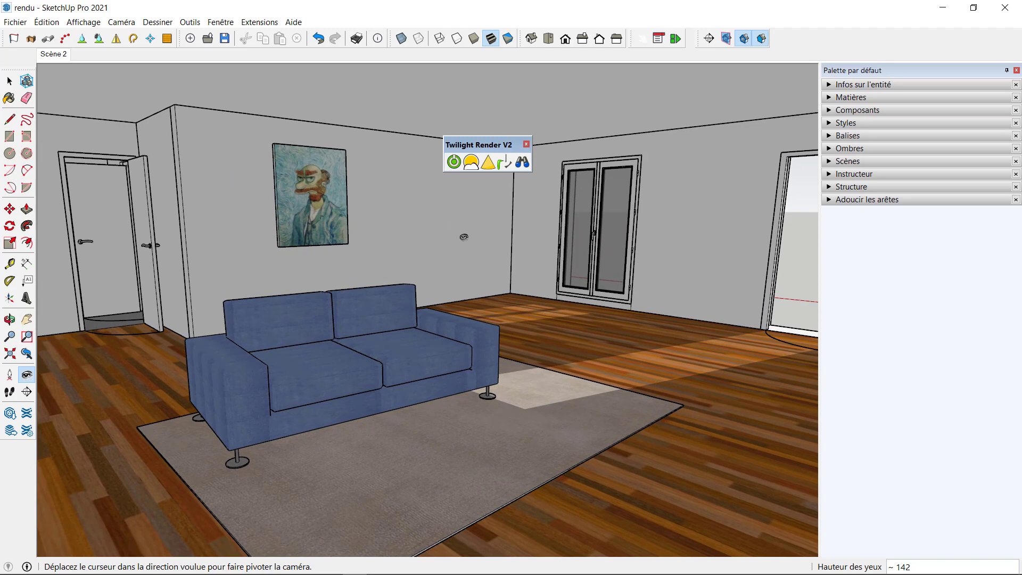
- Render the current view with Twilight, fit the rendered image to the screen, and close it without saving
{"action": "left_click", "coordinate": [455, 162]}
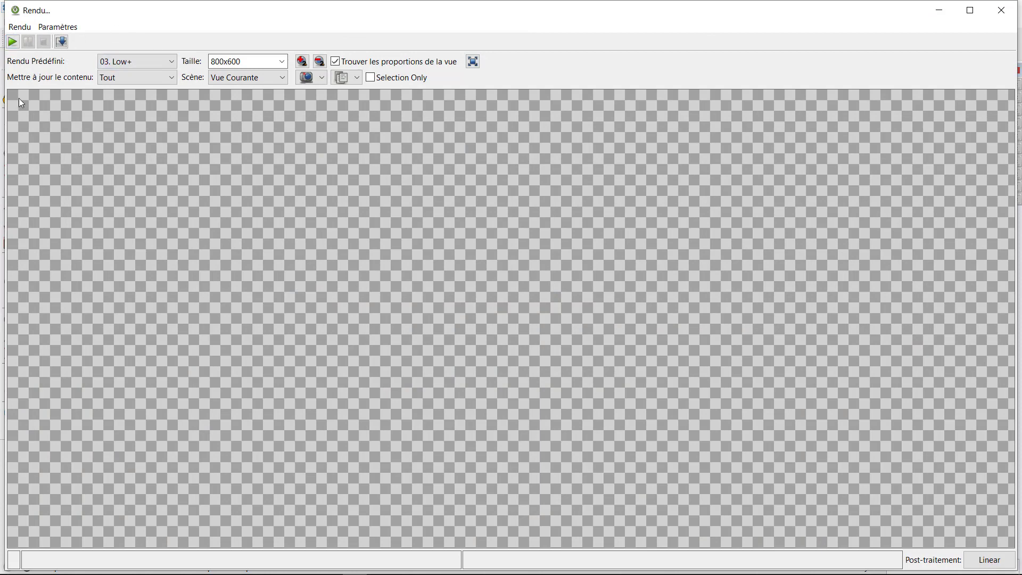
{"action": "left_click", "coordinate": [12, 41]}
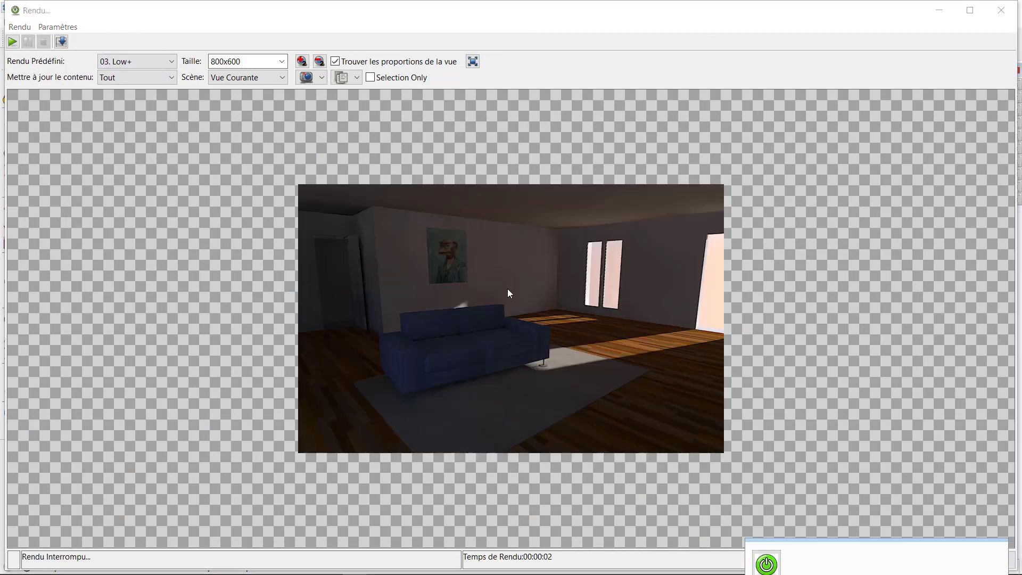
{"action": "right_click", "coordinate": [553, 333]}
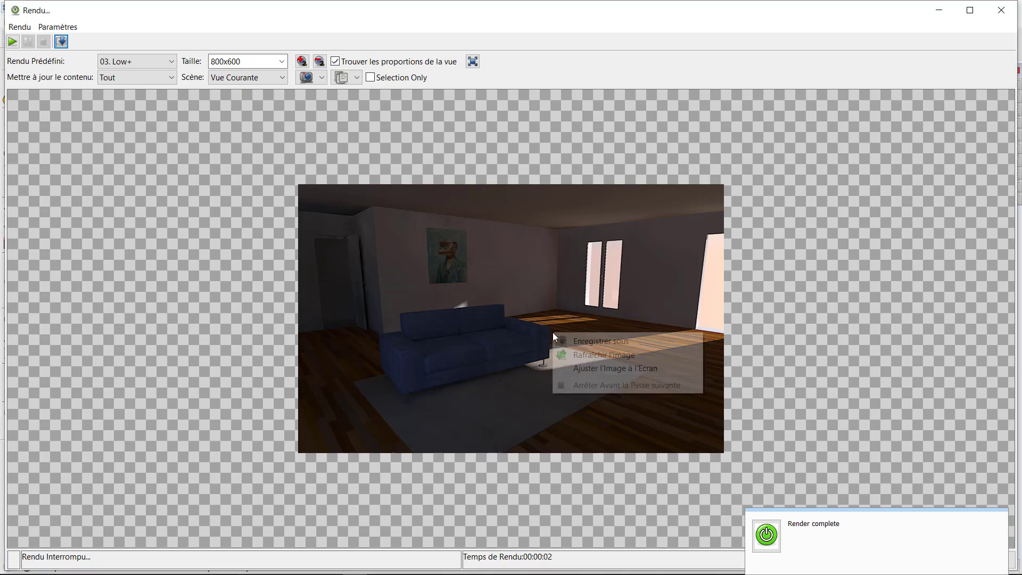
{"action": "left_click", "coordinate": [627, 367]}
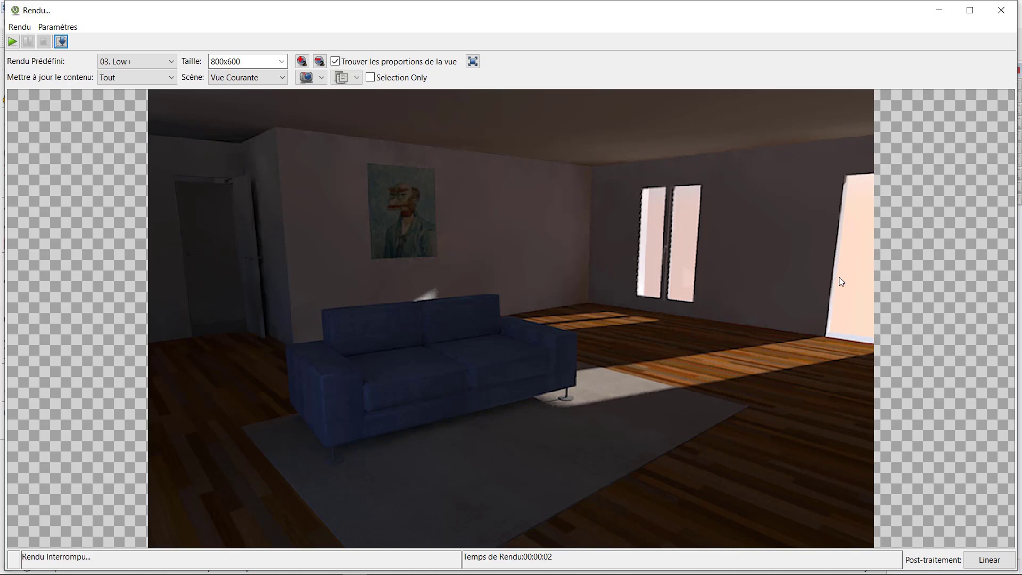
{"action": "left_click", "coordinate": [1003, 10]}
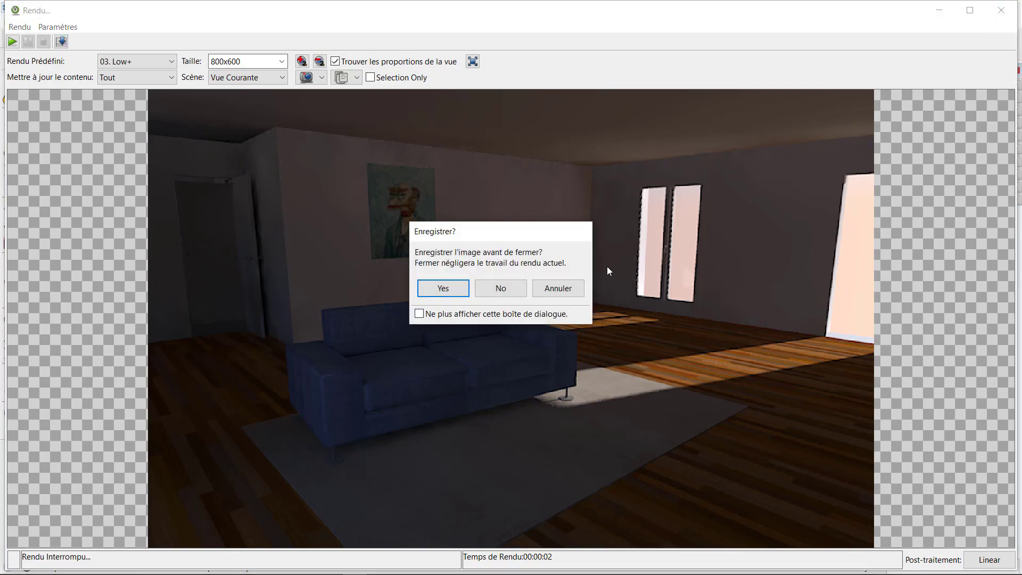
{"action": "left_click", "coordinate": [497, 288]}
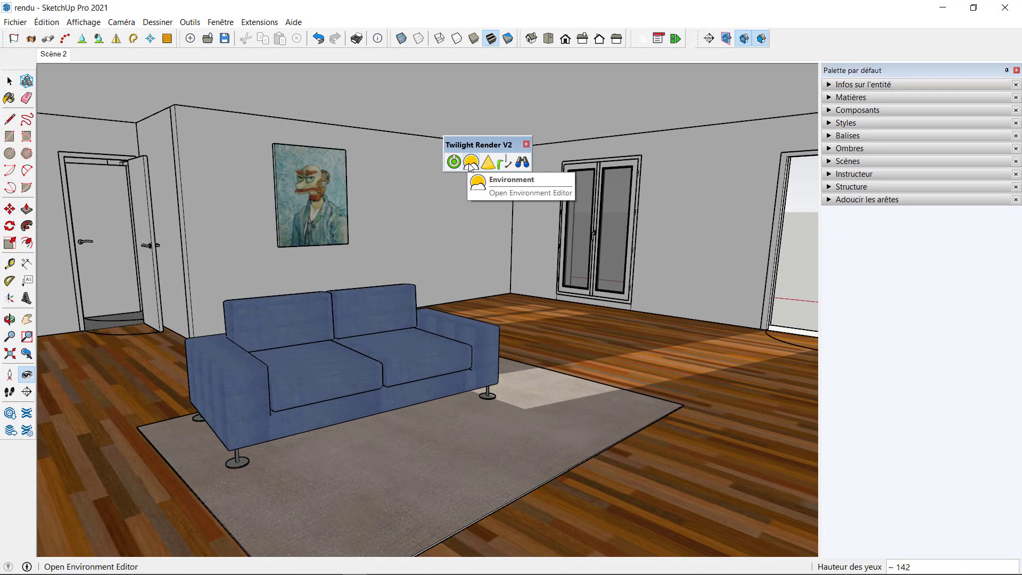
- Set the physical sky's brightness to 2 in the Twilight environment settings
{"action": "left_click", "coordinate": [470, 163]}
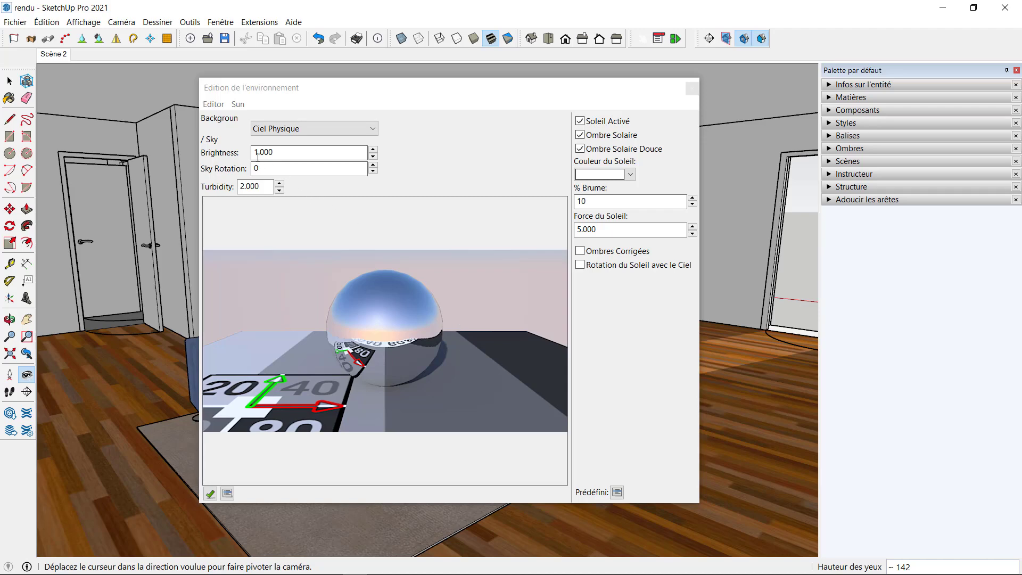
{"action": "left_click_drag", "start_coordinate": [276, 154], "coordinate": [231, 152]}
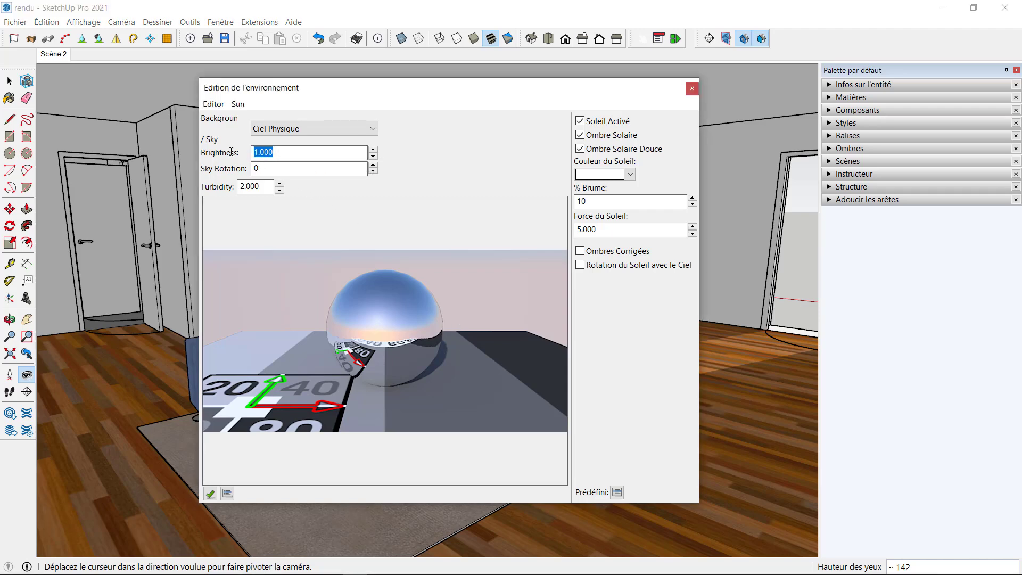
{"action": "type", "text": "2"}
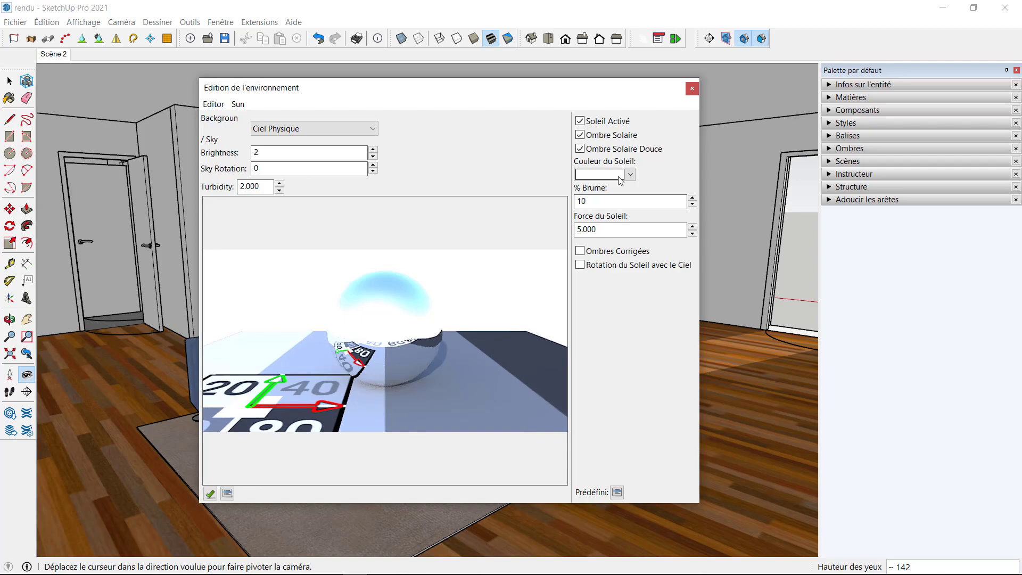
{"action": "left_click", "coordinate": [692, 88]}
- Render the room again to check the lighting with sky brightness 2, and discard the image
{"action": "left_click", "coordinate": [454, 163]}
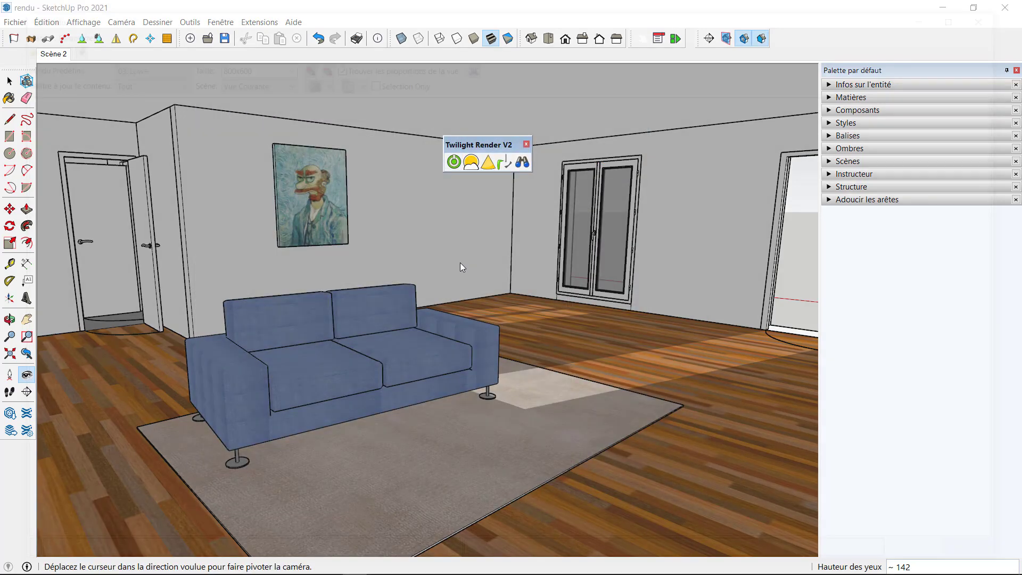
{"action": "left_click", "coordinate": [12, 43]}
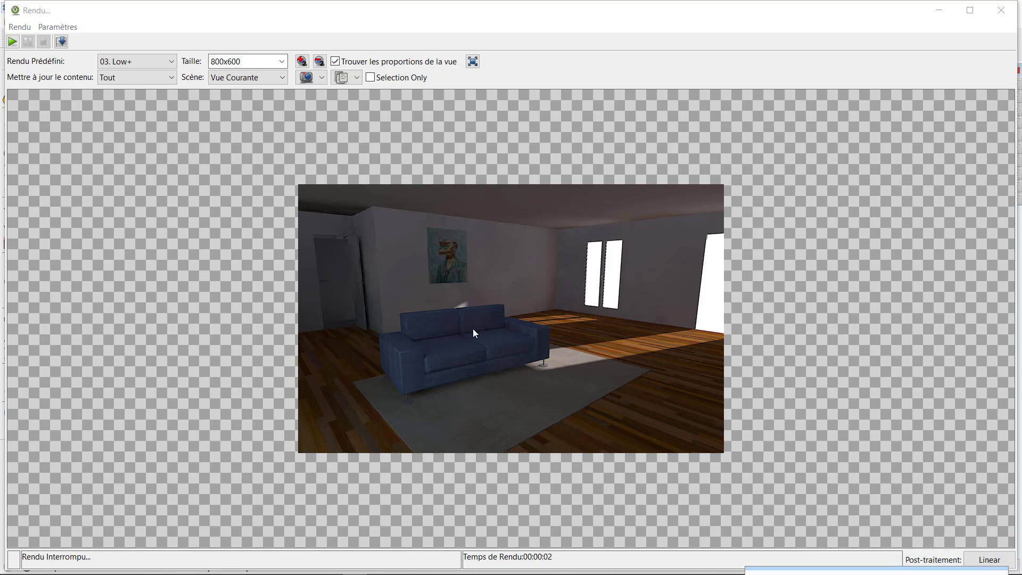
{"action": "left_click", "coordinate": [1001, 9]}
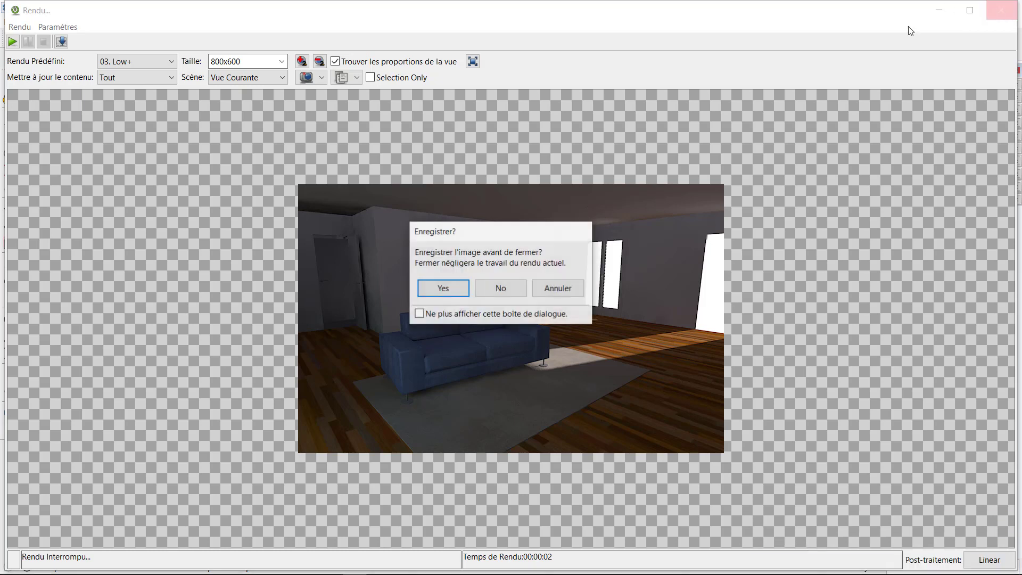
{"action": "left_click", "coordinate": [500, 286]}
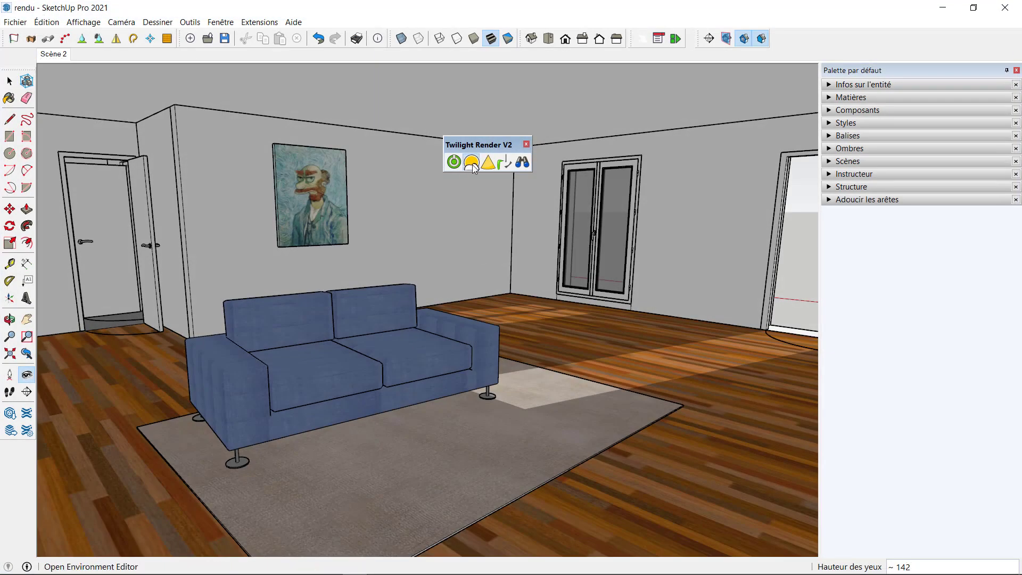
- Set the physical sky's brightness to 5 in the Twilight environment settings
{"action": "left_click", "coordinate": [471, 162]}
{"action": "double_click", "coordinate": [286, 158]}
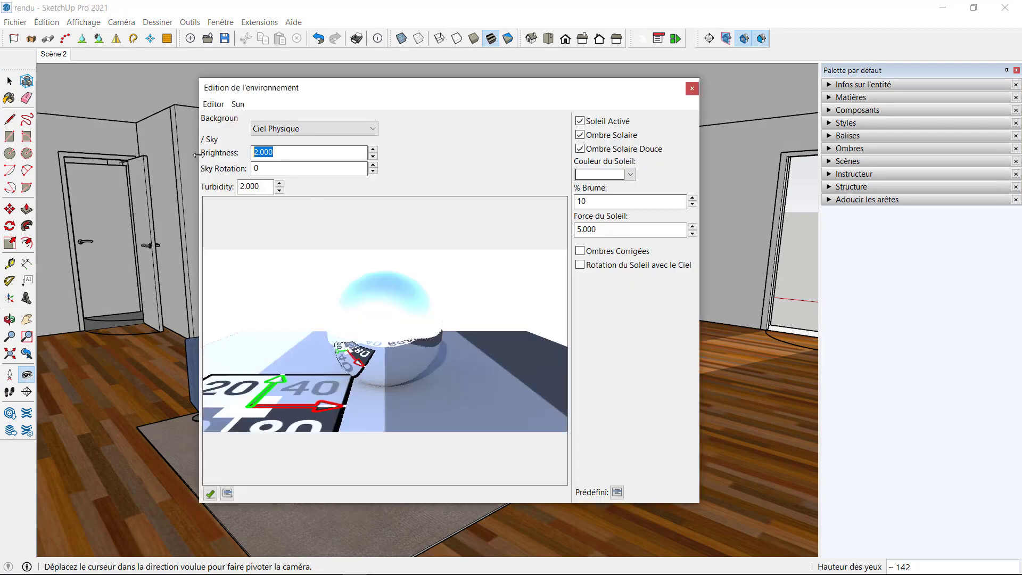
{"action": "type", "text": "5"}
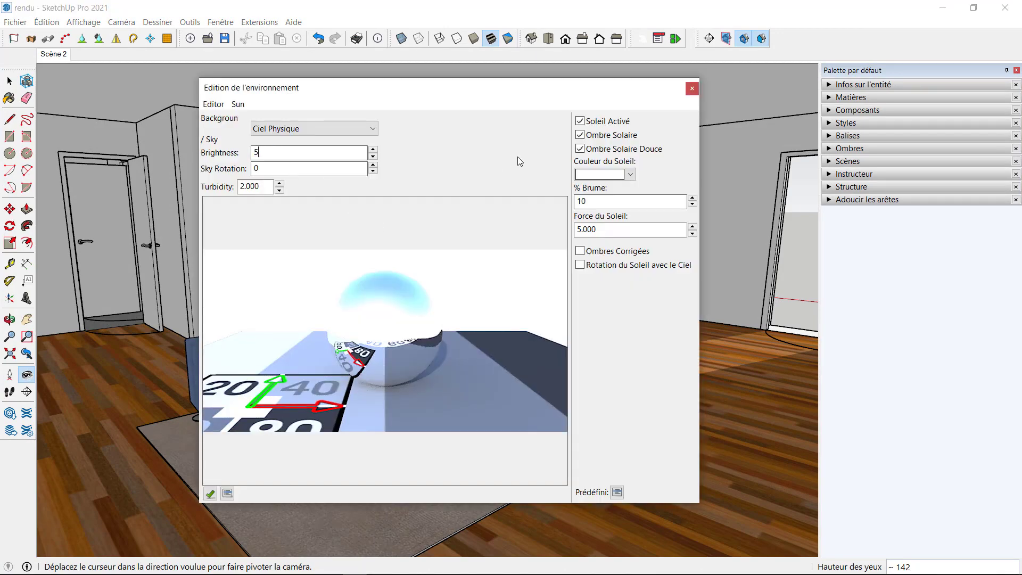
{"action": "left_click", "coordinate": [691, 91]}
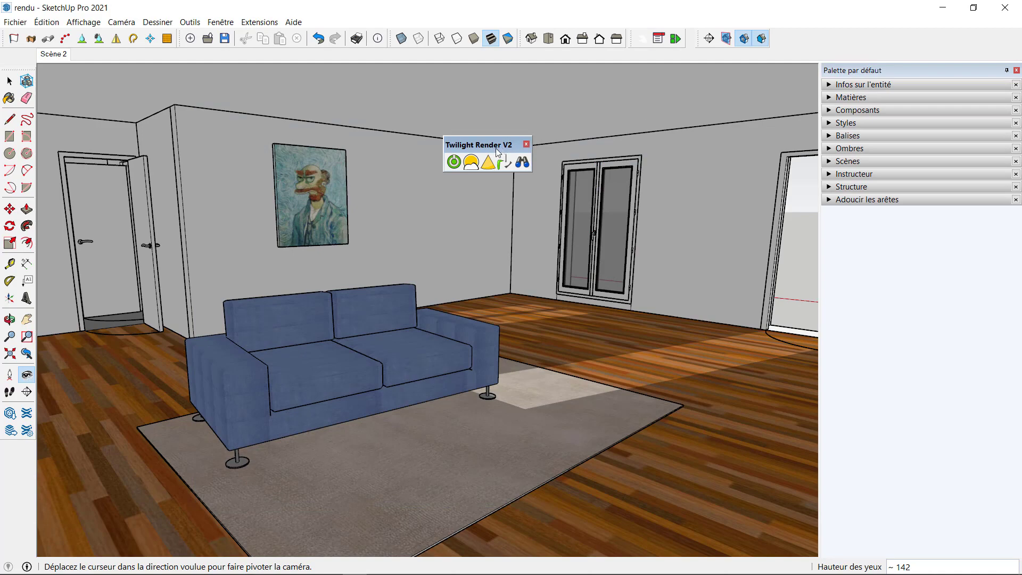
- Render the room to examine the lighting with sky brightness 5, and close the image without saving
{"action": "left_click", "coordinate": [453, 161]}
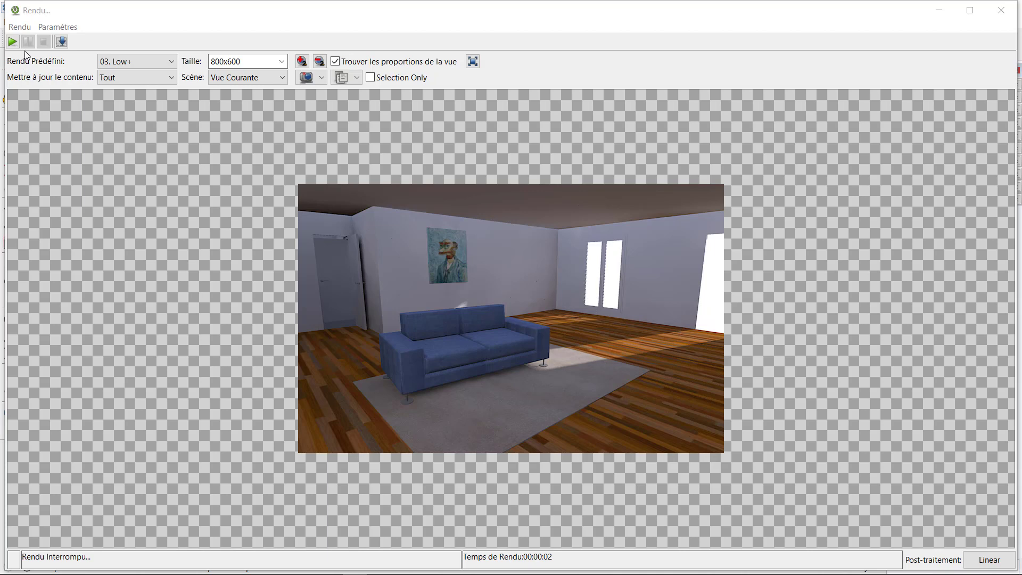
{"action": "left_click", "coordinate": [1001, 10]}
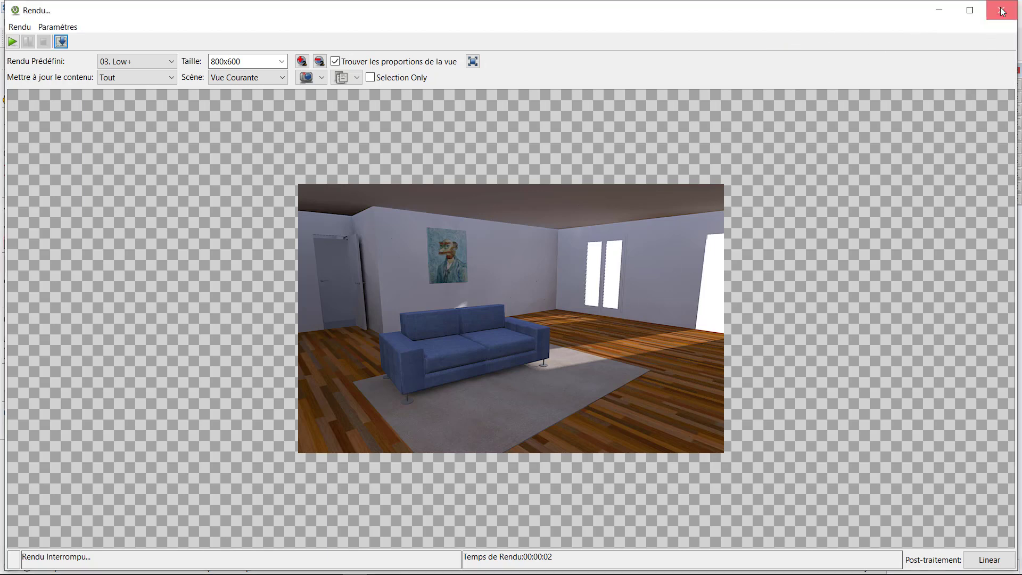
{"action": "left_click", "coordinate": [497, 289]}
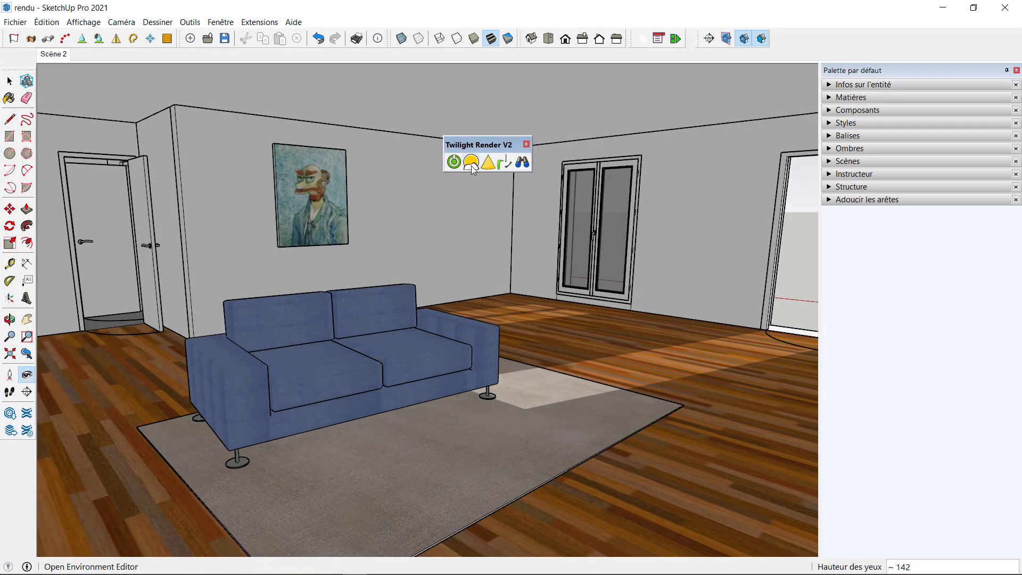
- Return the physical sky's brightness to 2 and dock the Twilight Render toolbar beside the other toolbars
{"action": "left_click", "coordinate": [471, 162]}
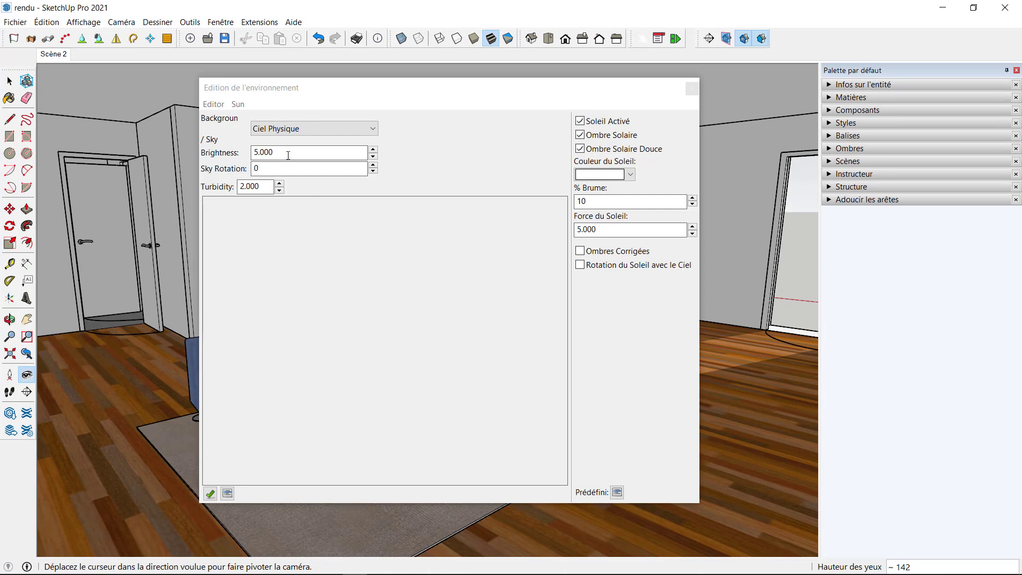
{"action": "left_click_drag", "start_coordinate": [289, 154], "coordinate": [232, 147]}
{"action": "type", "text": "2"}
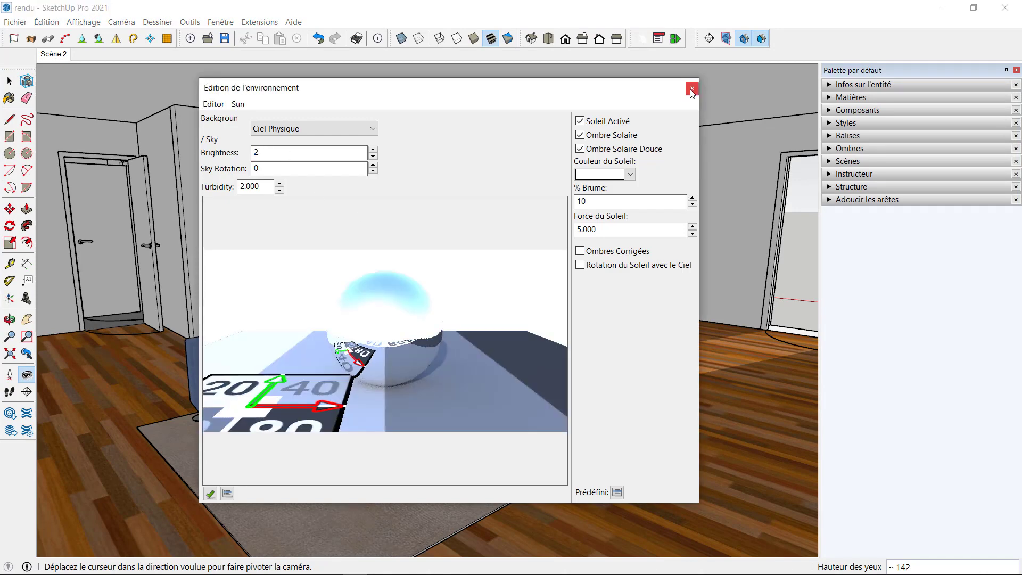
{"action": "left_click", "coordinate": [692, 89]}
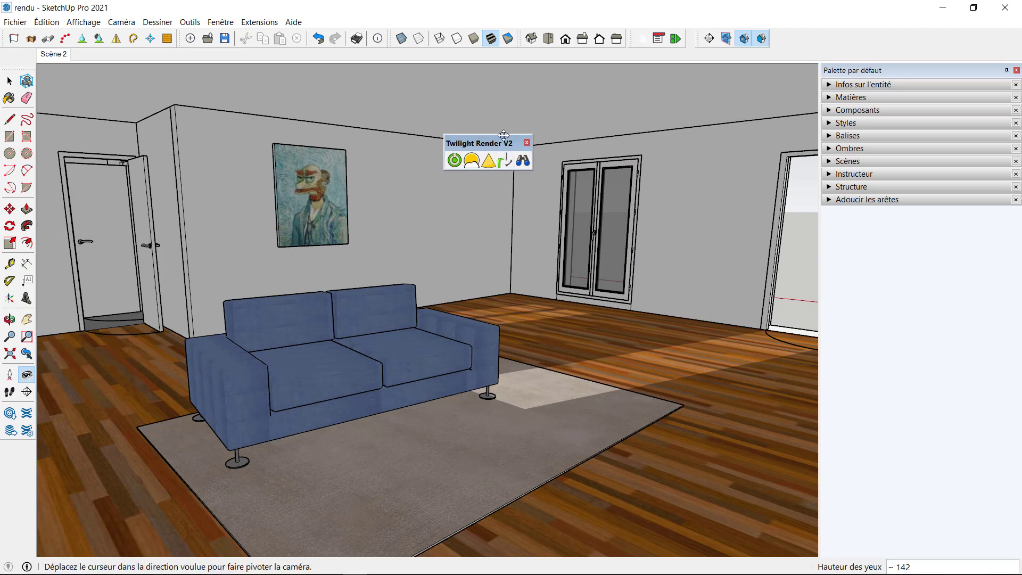
{"action": "left_click_drag", "start_coordinate": [479, 144], "coordinate": [834, 29]}
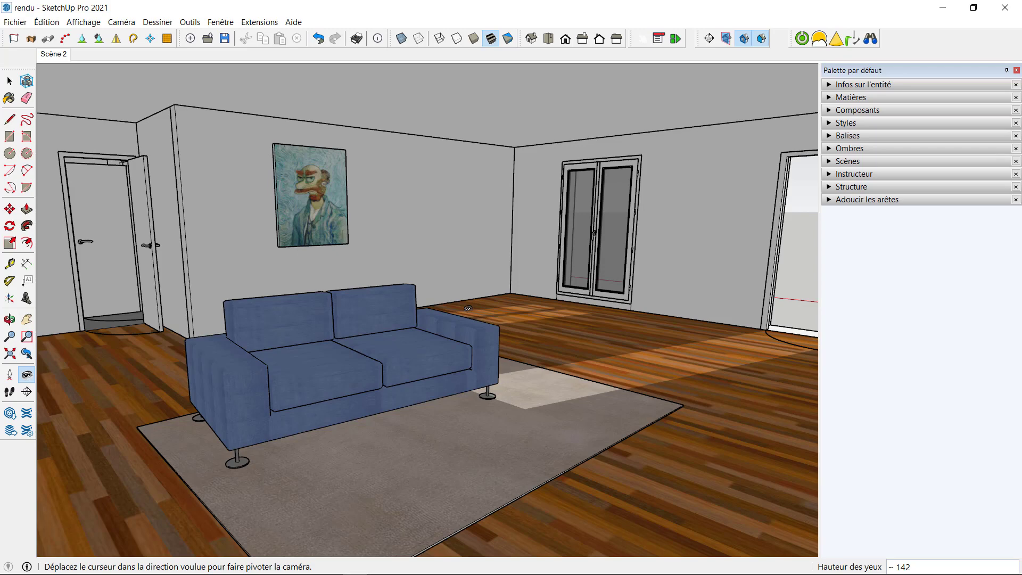
- Float the Twilight Render toolbar and place a new Twilight light on the ground outside the sliding glass door
{"action": "scroll", "coordinate": [429, 250], "scroll_direction": "down", "scroll_amount": 1}
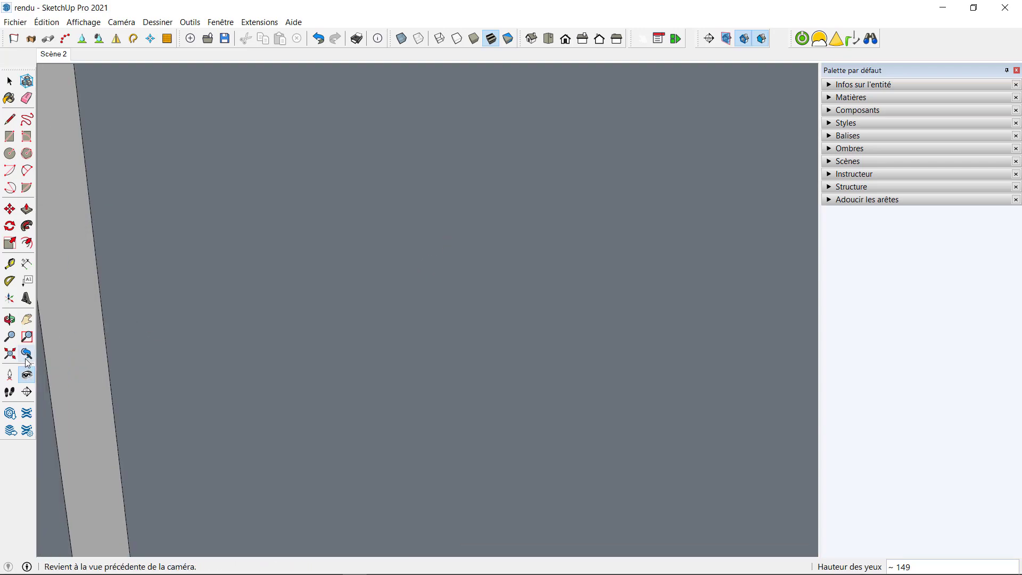
{"action": "left_click", "coordinate": [10, 353]}
{"action": "left_click", "coordinate": [26, 374]}
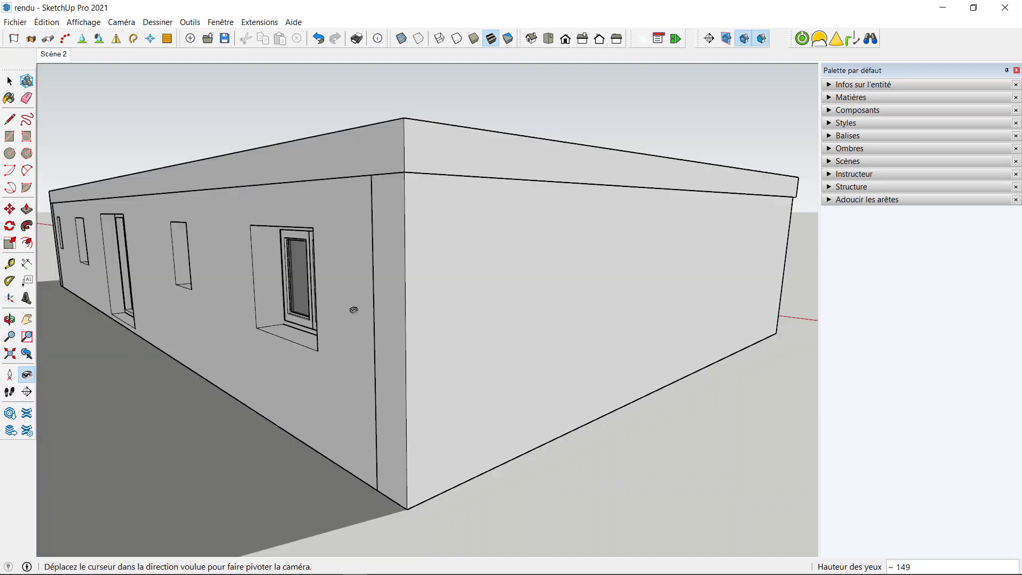
{"action": "scroll", "coordinate": [497, 301], "scroll_direction": "down", "scroll_amount": 4}
{"action": "middle_click_drag", "start_coordinate": [299, 290], "coordinate": [471, 313]}
{"action": "scroll", "coordinate": [346, 294], "scroll_direction": "up", "scroll_amount": 6}
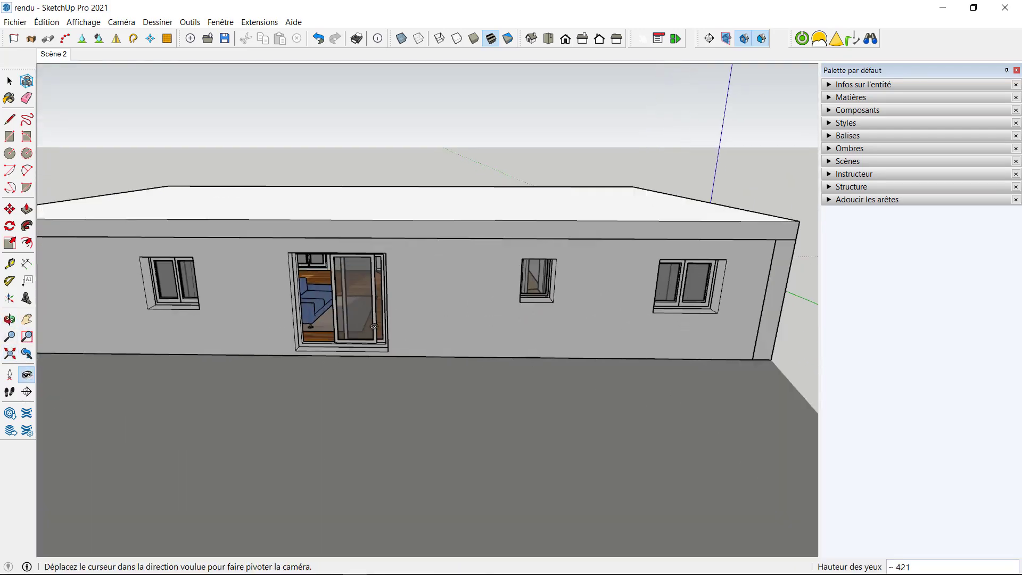
{"action": "scroll", "coordinate": [364, 280], "scroll_direction": "down", "scroll_amount": 3}
{"action": "middle_click_drag", "start_coordinate": [449, 196], "coordinate": [167, 378]}
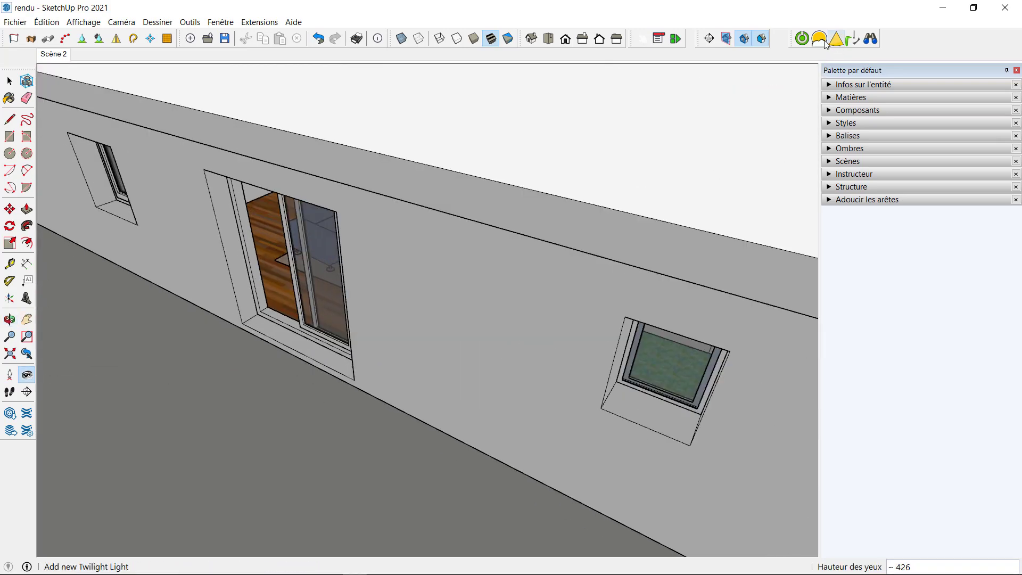
{"action": "left_click_drag", "start_coordinate": [794, 37], "coordinate": [93, 118]}
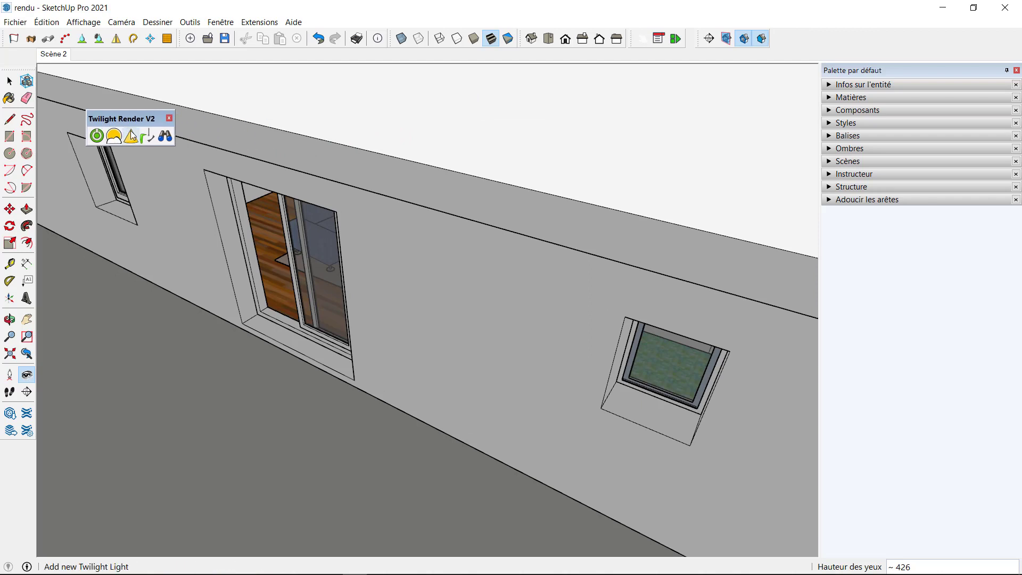
{"action": "left_click", "coordinate": [131, 137]}
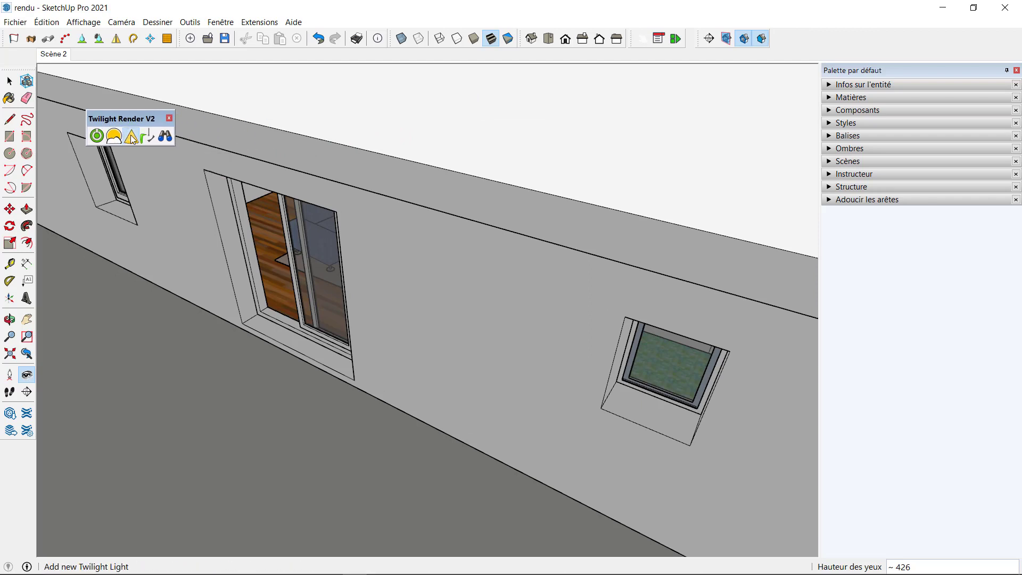
{"action": "left_click", "coordinate": [218, 394]}
{"action": "left_click", "coordinate": [231, 400]}
{"action": "left_click", "coordinate": [231, 394]}
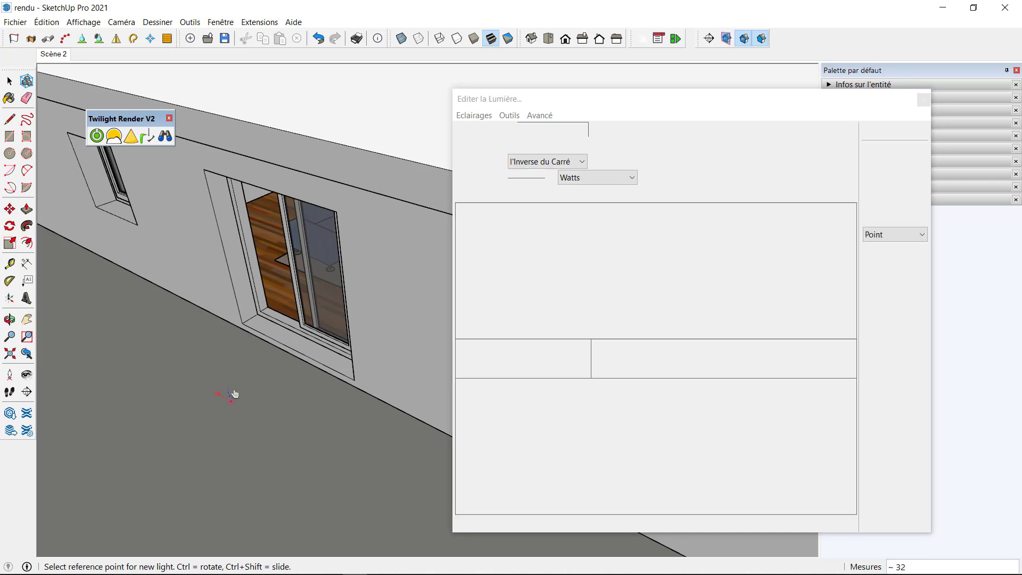
{"action": "scroll", "coordinate": [233, 397], "scroll_direction": "up", "scroll_amount": 3}
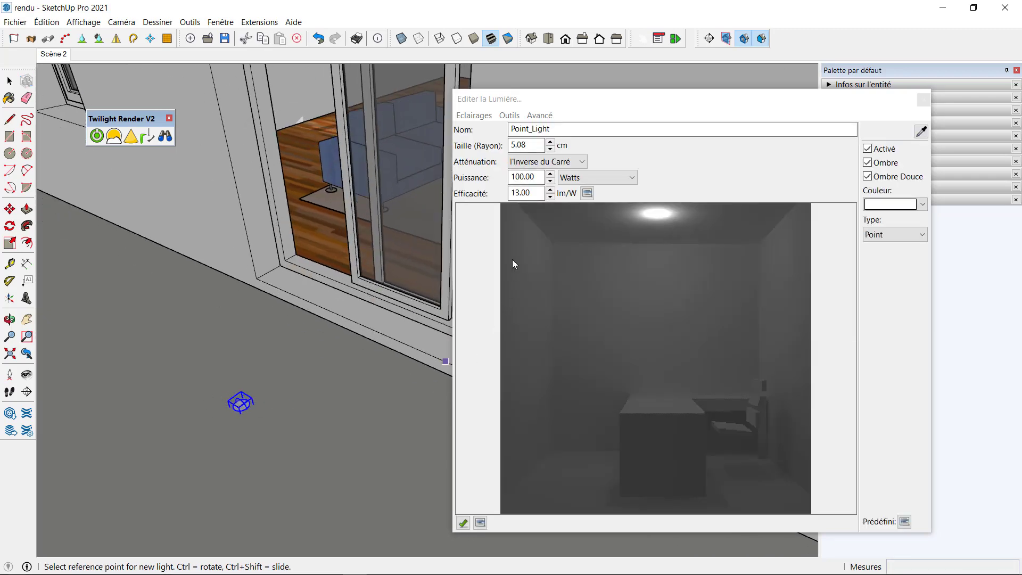
- Give the point light outside the sliding door LED efficacy and a power of 5000 watts, and close the light editor
{"action": "left_click_drag", "start_coordinate": [547, 103], "coordinate": [489, 63]}
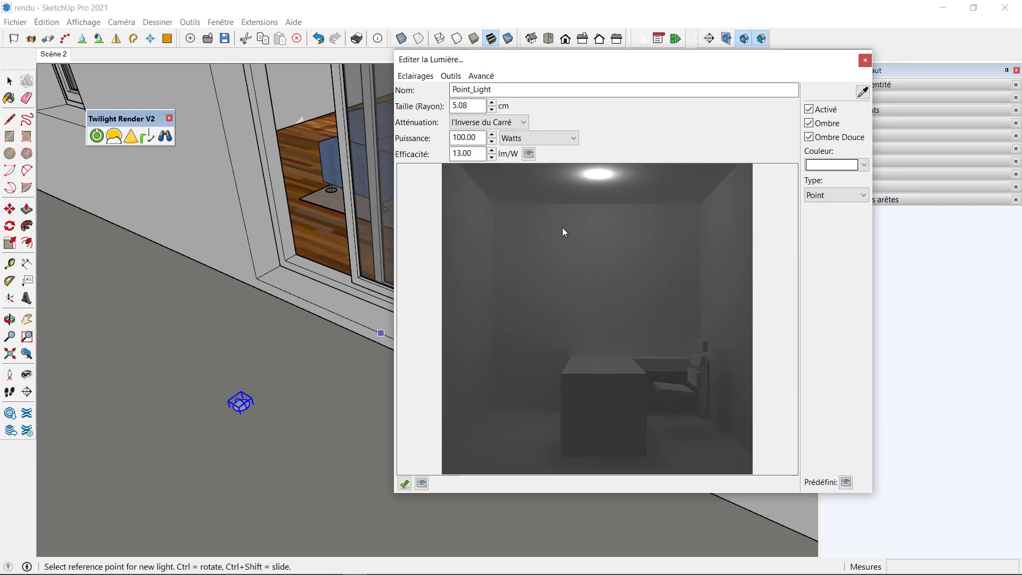
{"action": "left_click", "coordinate": [529, 154]}
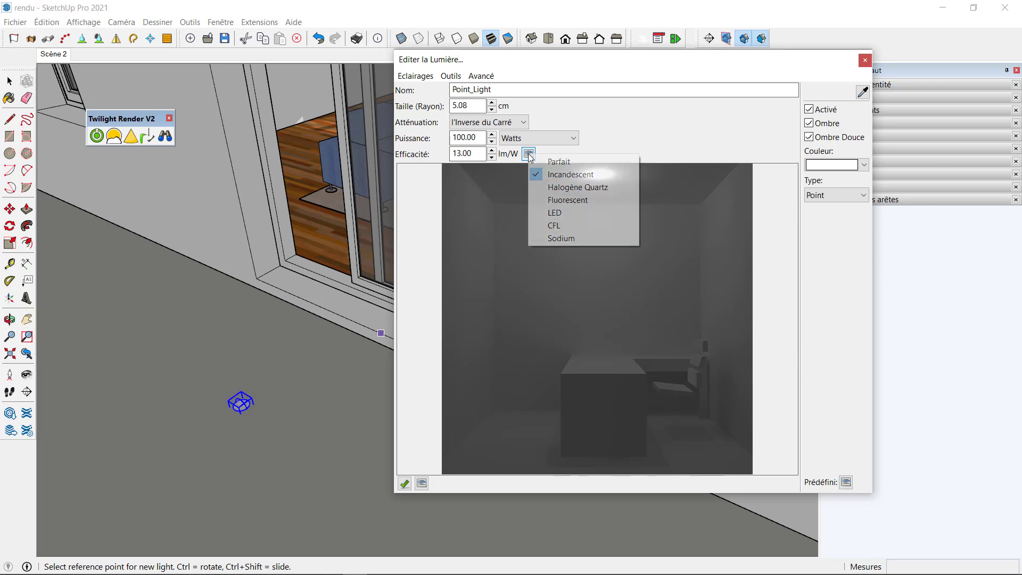
{"action": "left_click", "coordinate": [564, 214]}
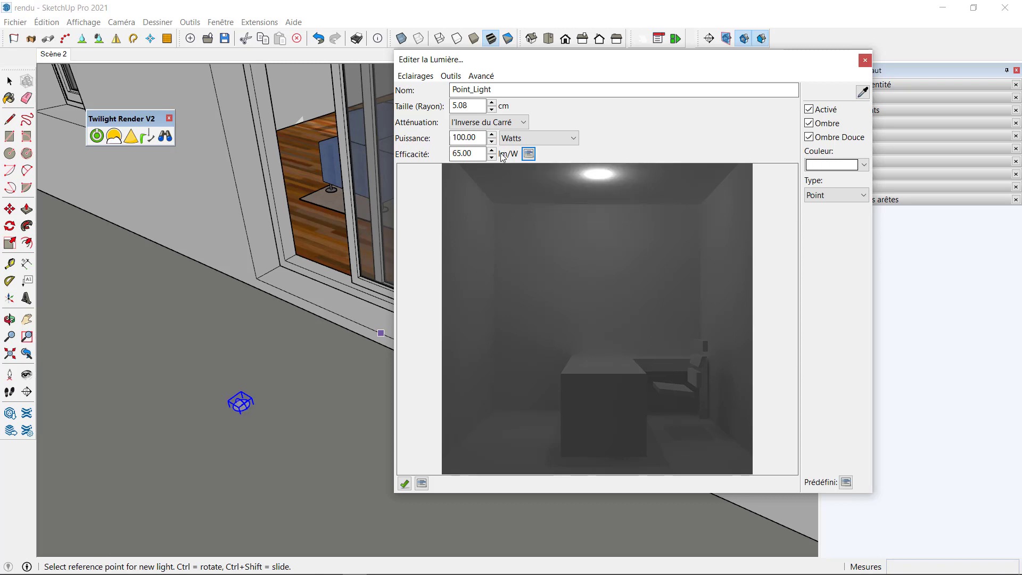
{"action": "left_click_drag", "start_coordinate": [482, 133], "coordinate": [431, 144]}
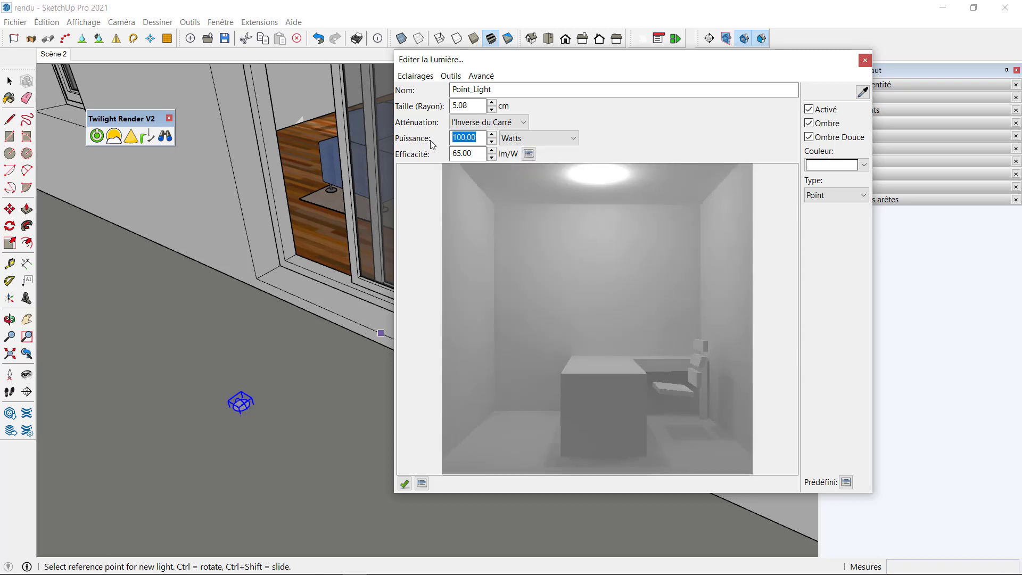
{"action": "type", "text": "5000"}
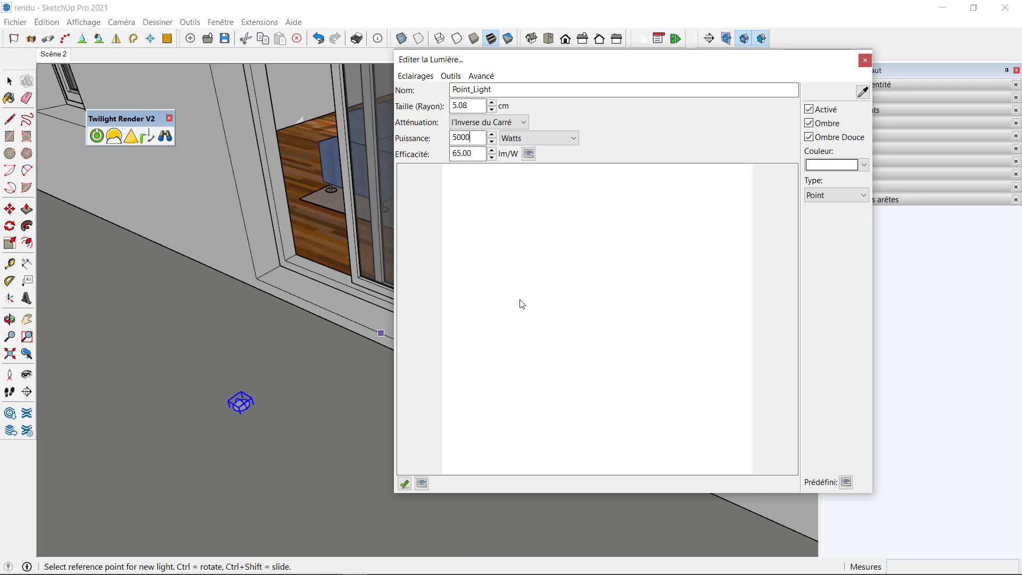
{"action": "left_click", "coordinate": [864, 60]}
- Move the light straight up from the ground to about mid-height of the sliding glass door
{"action": "scroll", "coordinate": [389, 314], "scroll_direction": "down", "scroll_amount": 5}
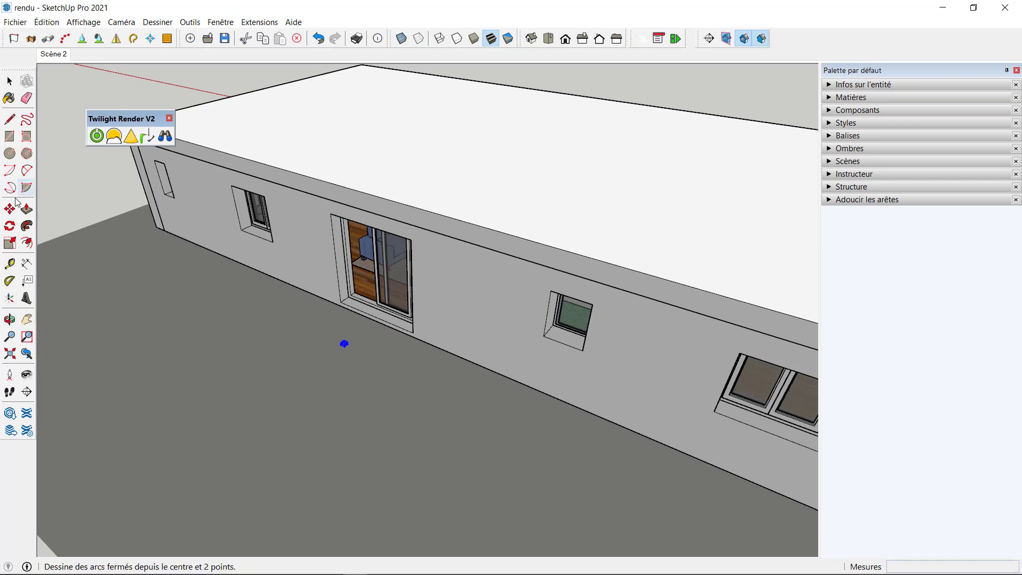
{"action": "left_click", "coordinate": [10, 208]}
{"action": "scroll", "coordinate": [331, 326], "scroll_direction": "up", "scroll_amount": 5}
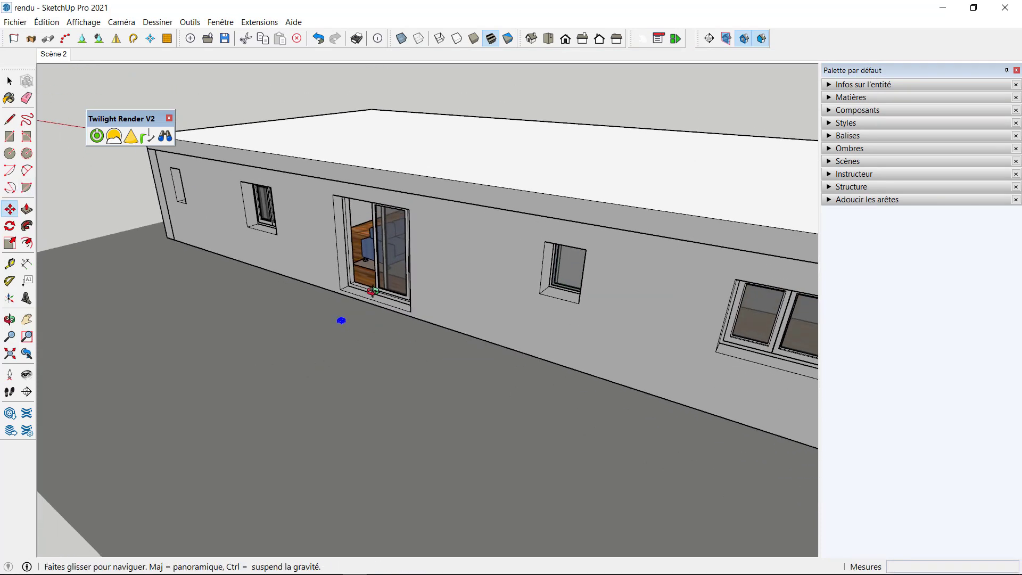
{"action": "left_click", "coordinate": [472, 284]}
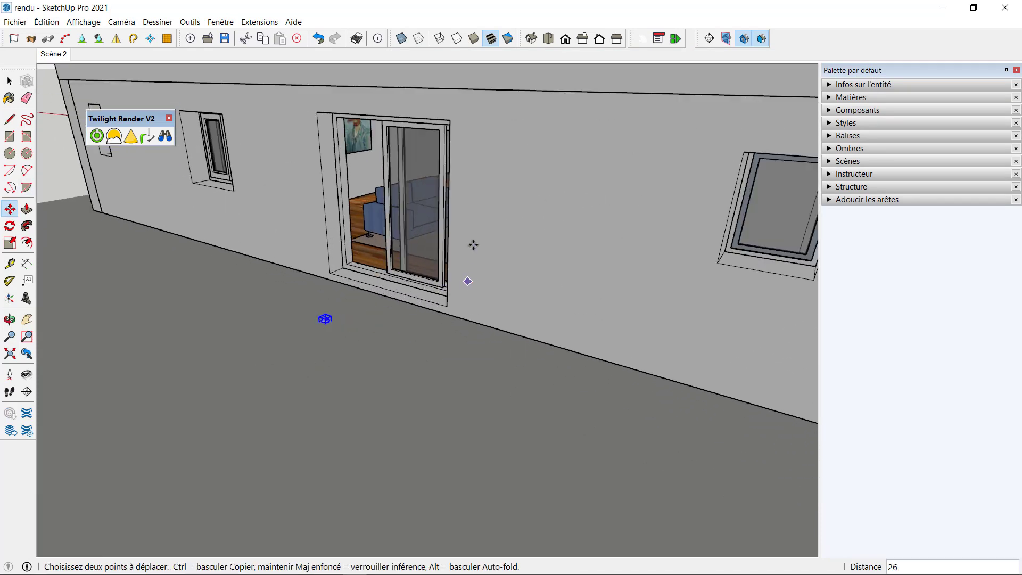
{"action": "left_click", "coordinate": [481, 151]}
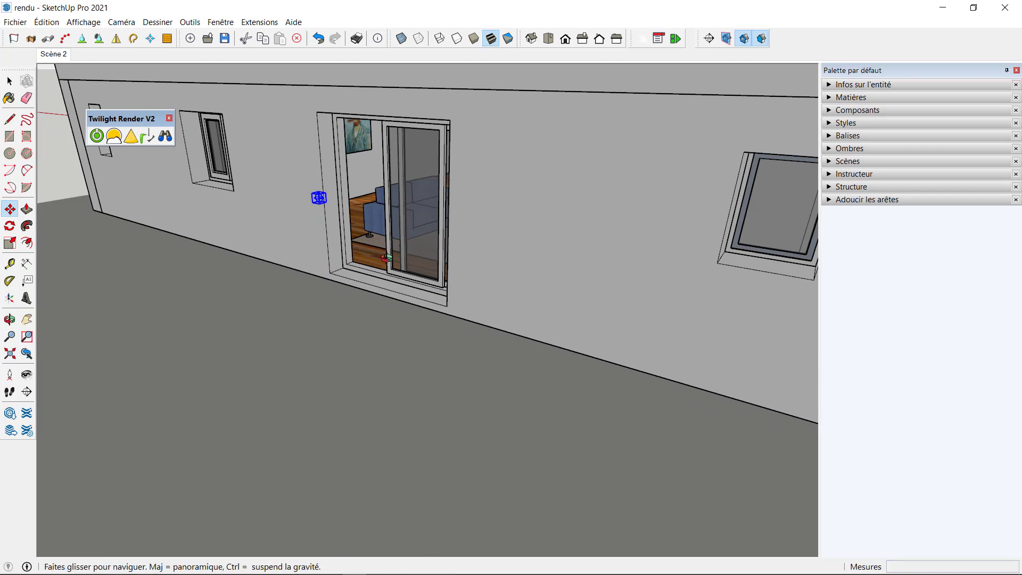
- Move the raised light farther out from the facade, away from the sliding glass door
{"action": "middle_click_drag", "start_coordinate": [426, 234], "coordinate": [676, 267]}
{"action": "left_click_drag", "start_coordinate": [254, 268], "coordinate": [235, 248]}
{"action": "key", "text": "m"}
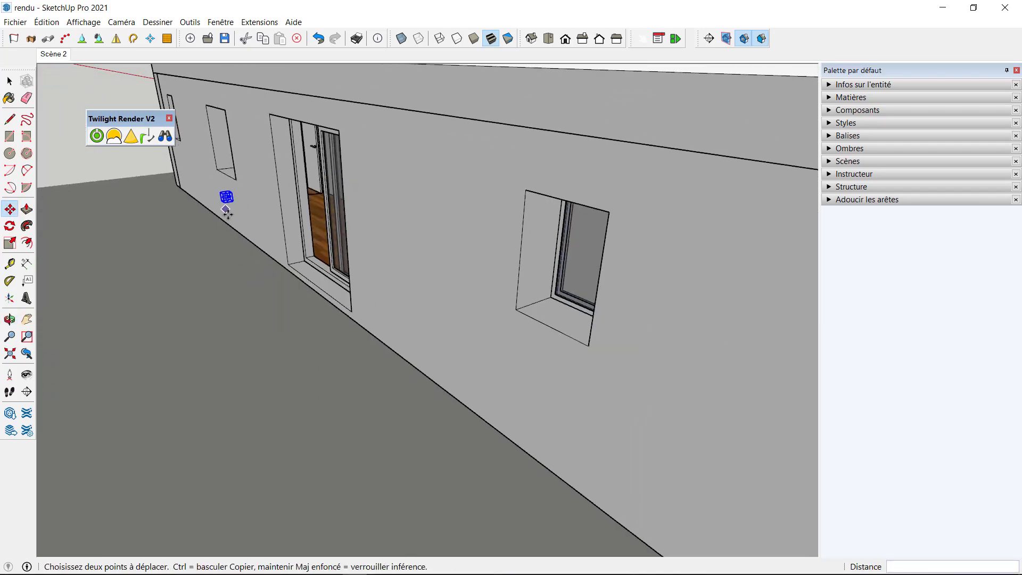
{"action": "left_click", "coordinate": [242, 333]}
{"action": "scroll", "coordinate": [189, 321], "scroll_direction": "down", "scroll_amount": 5}
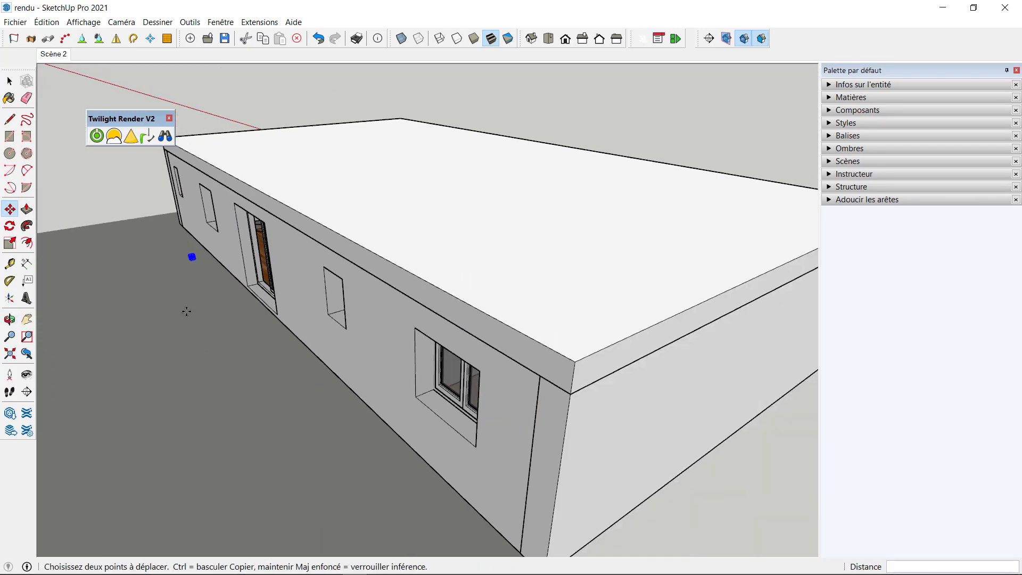
- Copy the light along the green axis across the house to the outside of the opposite facade
{"action": "middle_click_drag", "start_coordinate": [192, 262], "coordinate": [195, 241]}
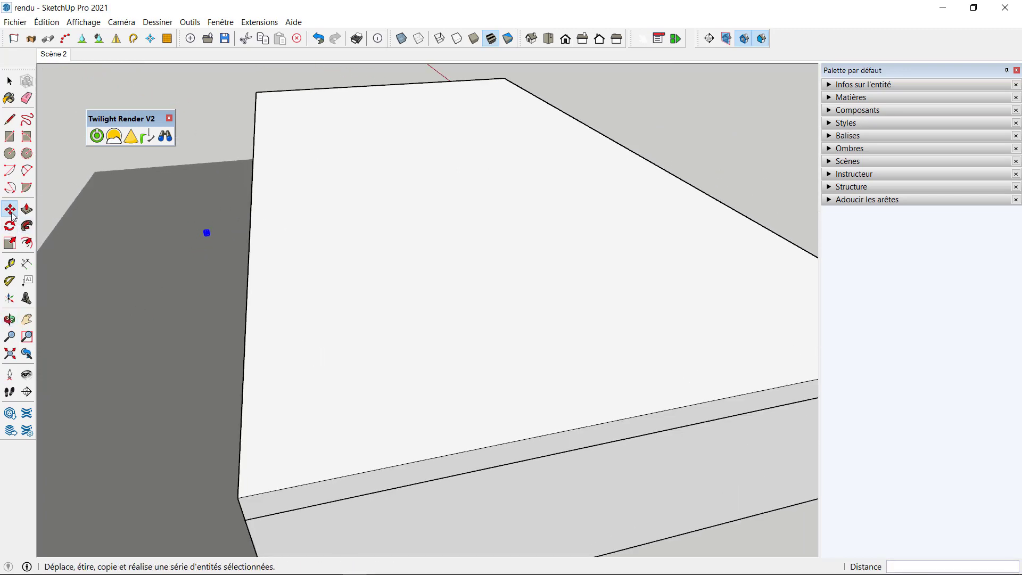
{"action": "key", "text": "ctrl"}
{"action": "left_click", "coordinate": [266, 219]}
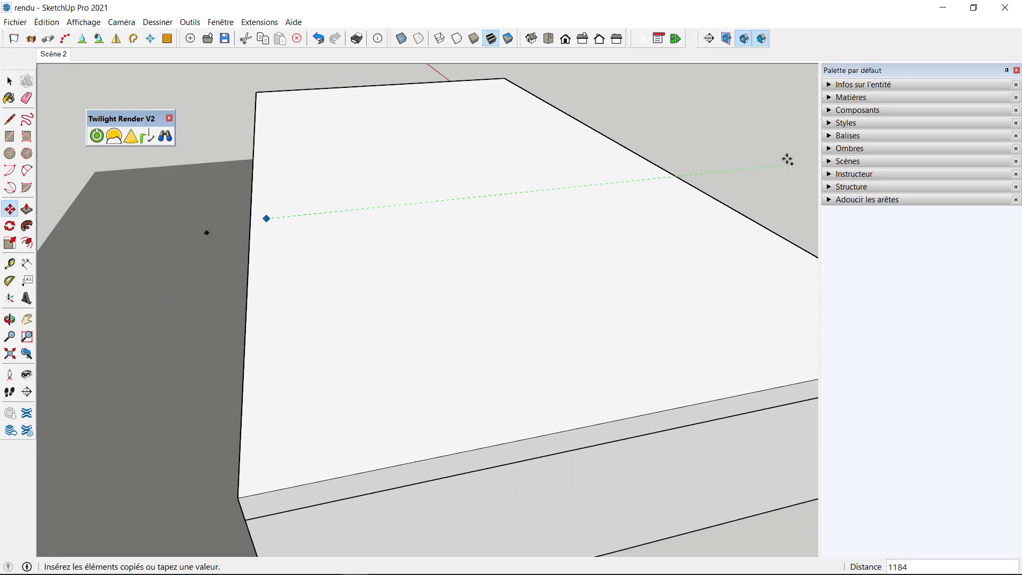
{"action": "key", "text": "Escape"}
{"action": "scroll", "coordinate": [400, 235], "scroll_direction": "down", "scroll_amount": 3}
{"action": "scroll", "coordinate": [400, 235], "scroll_direction": "down", "scroll_amount": 3}
{"action": "middle_click_drag", "start_coordinate": [400, 235], "coordinate": [266, 290]}
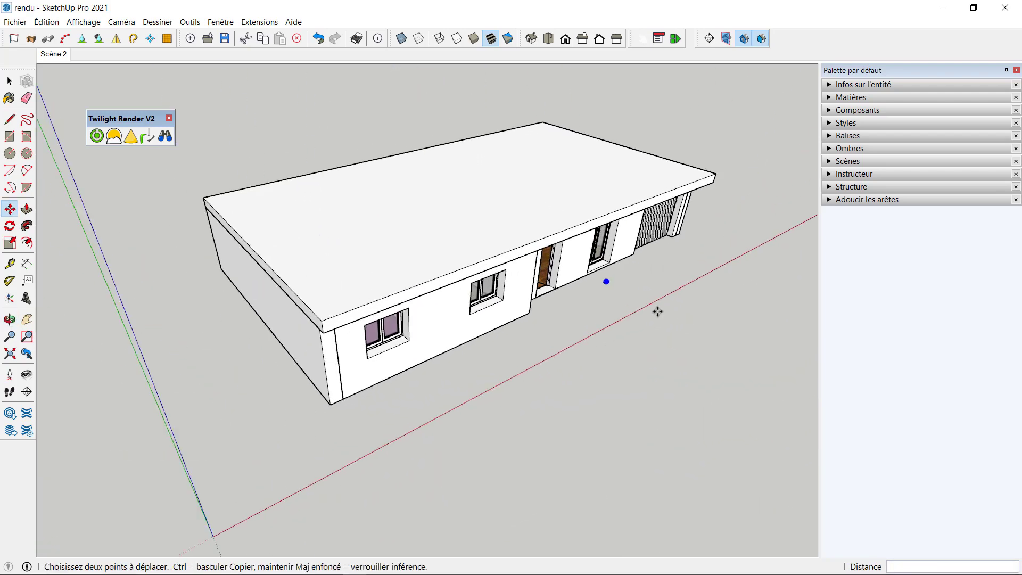
- Move the copied light about 187 along the facade, past the entrance door toward the tall glazed window
{"action": "scroll", "coordinate": [612, 302], "scroll_direction": "up", "scroll_amount": 4}
{"action": "middle_click_drag", "start_coordinate": [479, 261], "coordinate": [276, 269]}
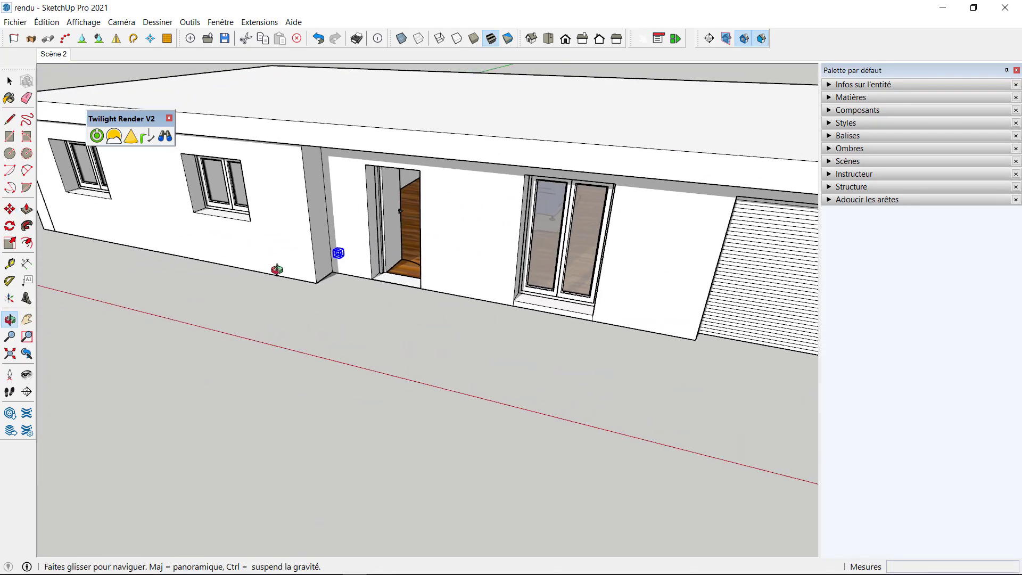
{"action": "left_click", "coordinate": [318, 358]}
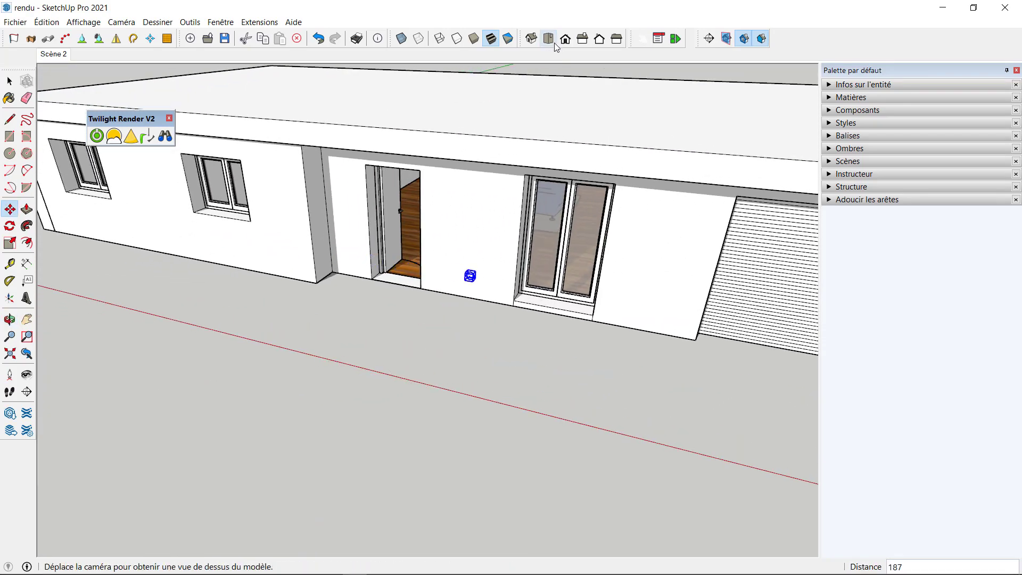
- In a wireframe top view, move the copied light about 128 along the red axis, and restore the textured shaded display
{"action": "left_click", "coordinate": [548, 39]}
{"action": "scroll", "coordinate": [479, 372], "scroll_direction": "down", "scroll_amount": 3}
{"action": "scroll", "coordinate": [482, 354], "scroll_direction": "up", "scroll_amount": 5}
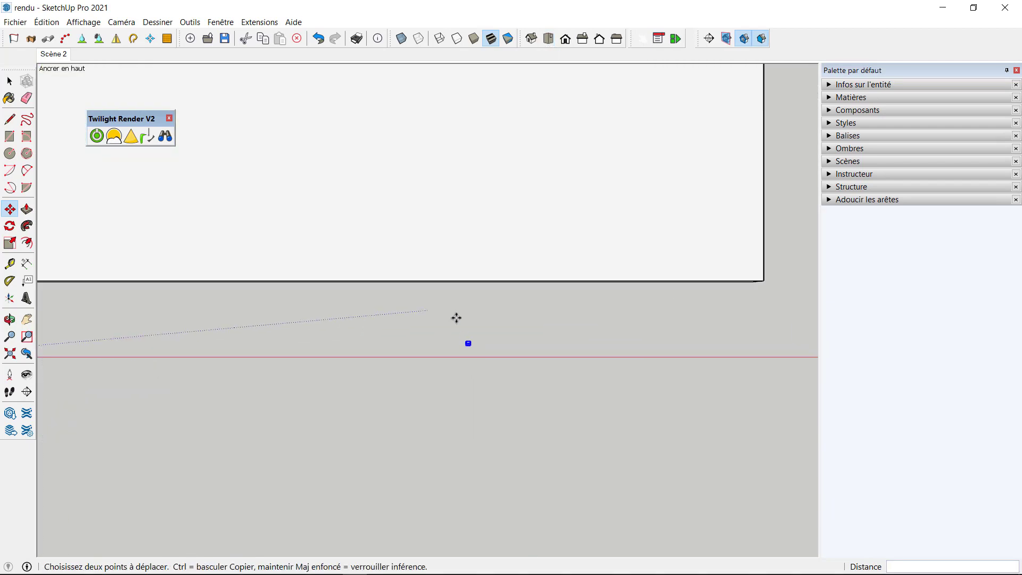
{"action": "left_click", "coordinate": [436, 41]}
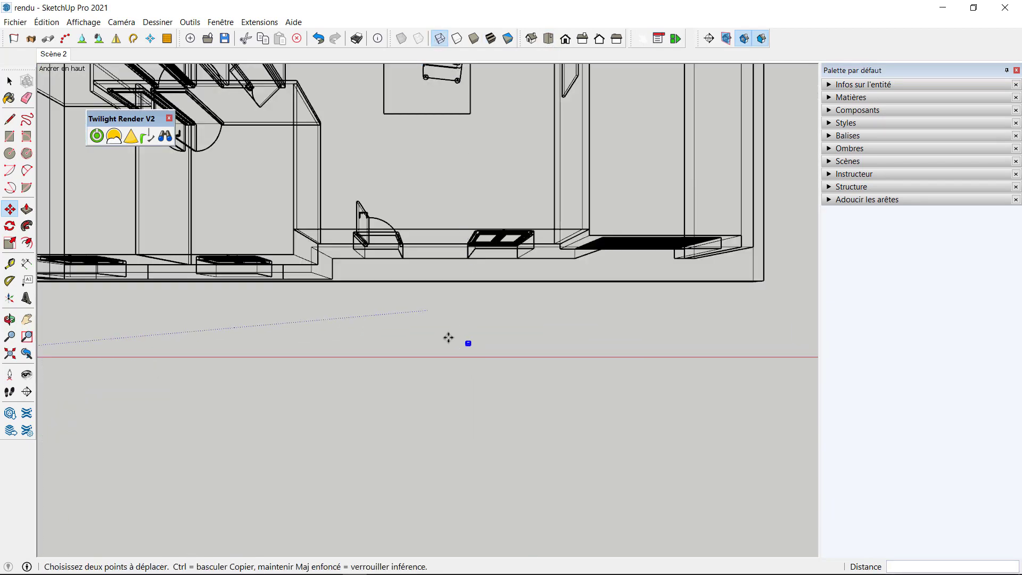
{"action": "left_click", "coordinate": [468, 361]}
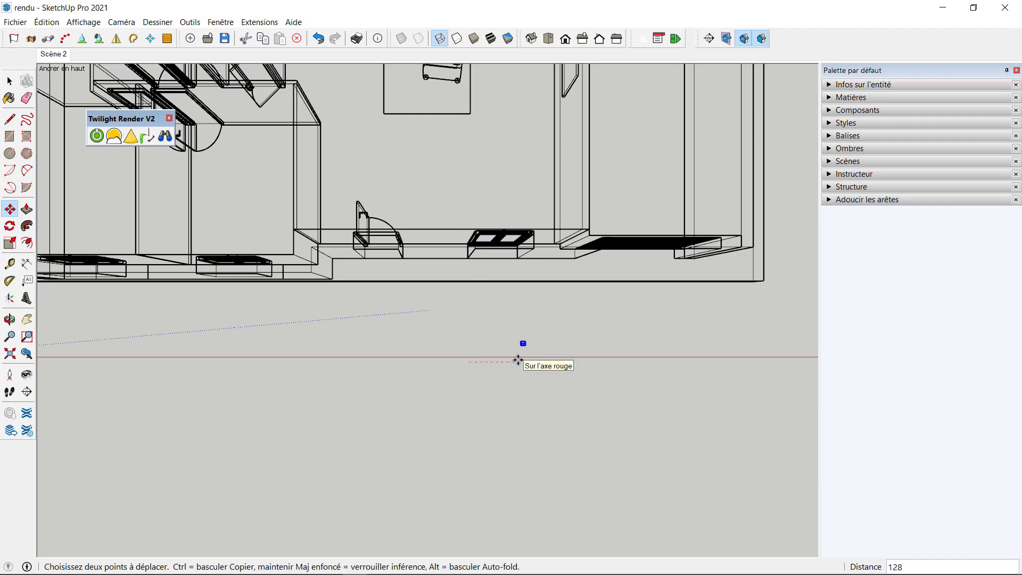
{"action": "left_click", "coordinate": [519, 361]}
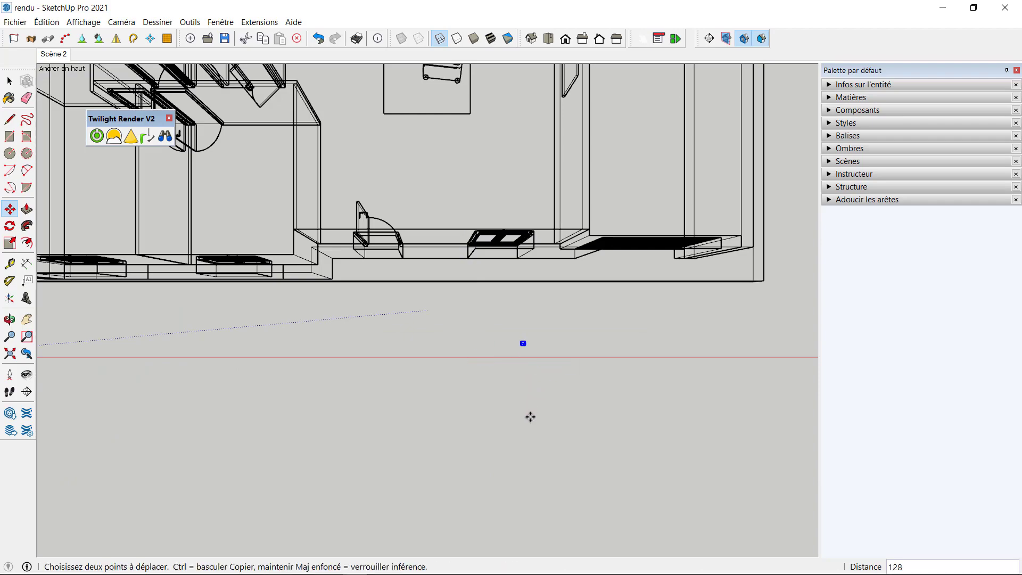
{"action": "middle_click_drag", "start_coordinate": [530, 417], "coordinate": [513, 290]}
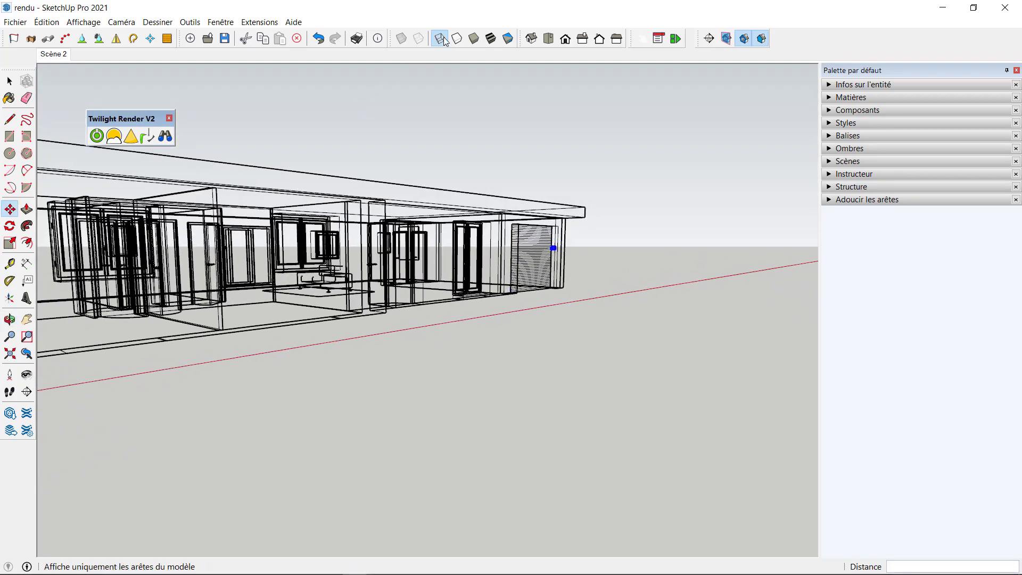
{"action": "left_click", "coordinate": [490, 38]}
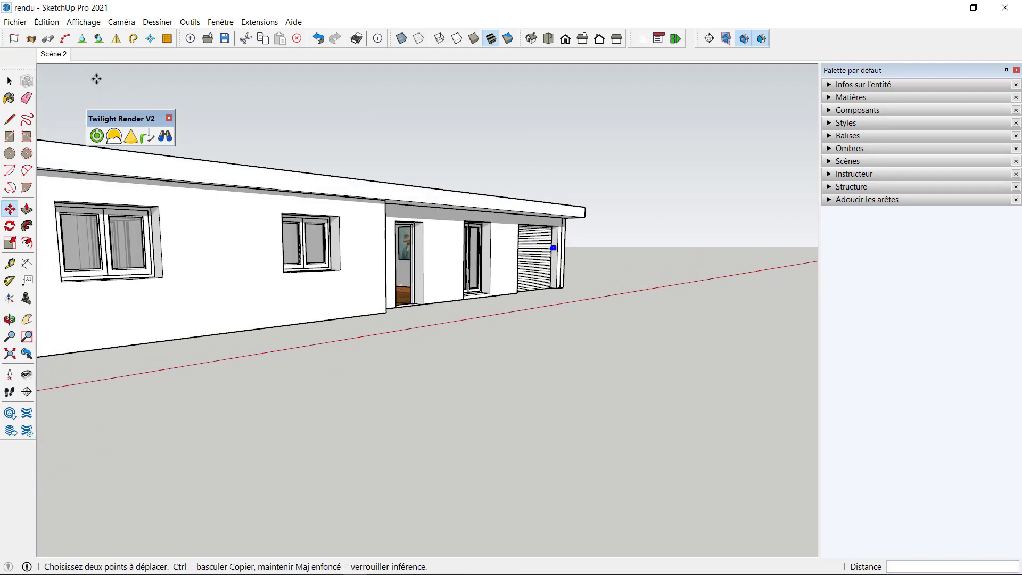
- Render the Scène 2 view with the Low+ preset to examine the lights' effect, and close the render without saving
{"action": "left_click", "coordinate": [53, 55]}
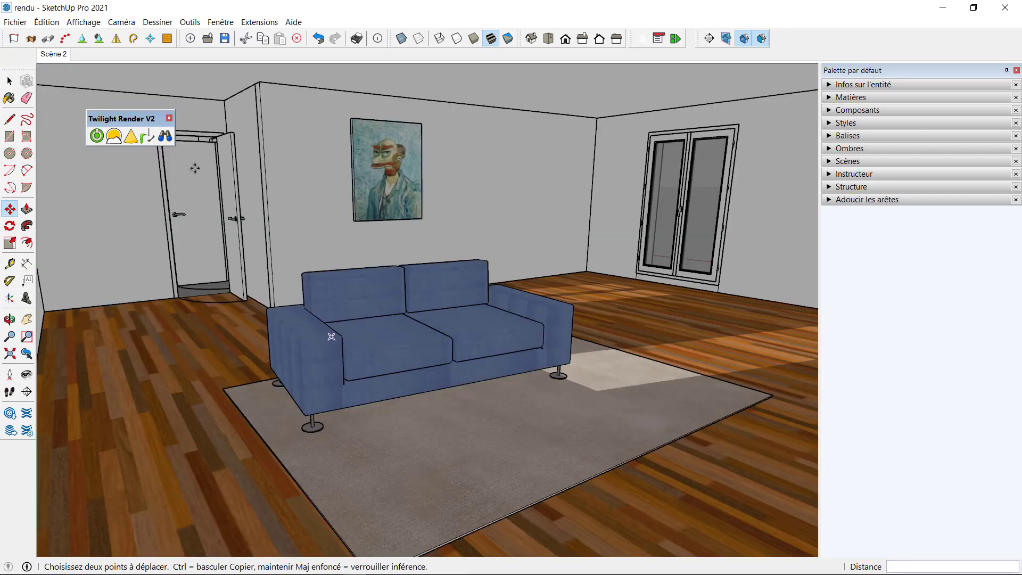
{"action": "left_click", "coordinate": [96, 136]}
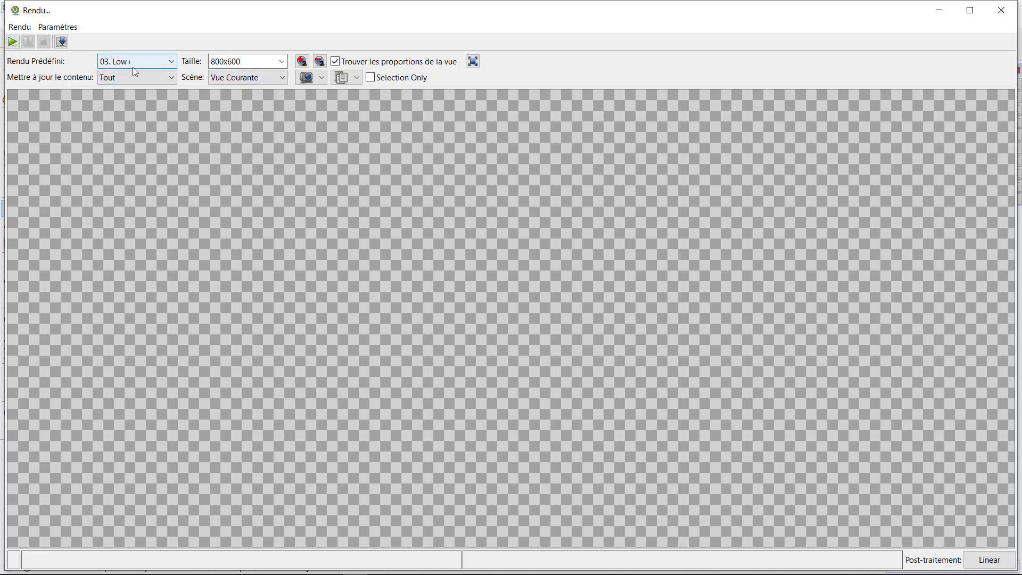
{"action": "left_click", "coordinate": [16, 44]}
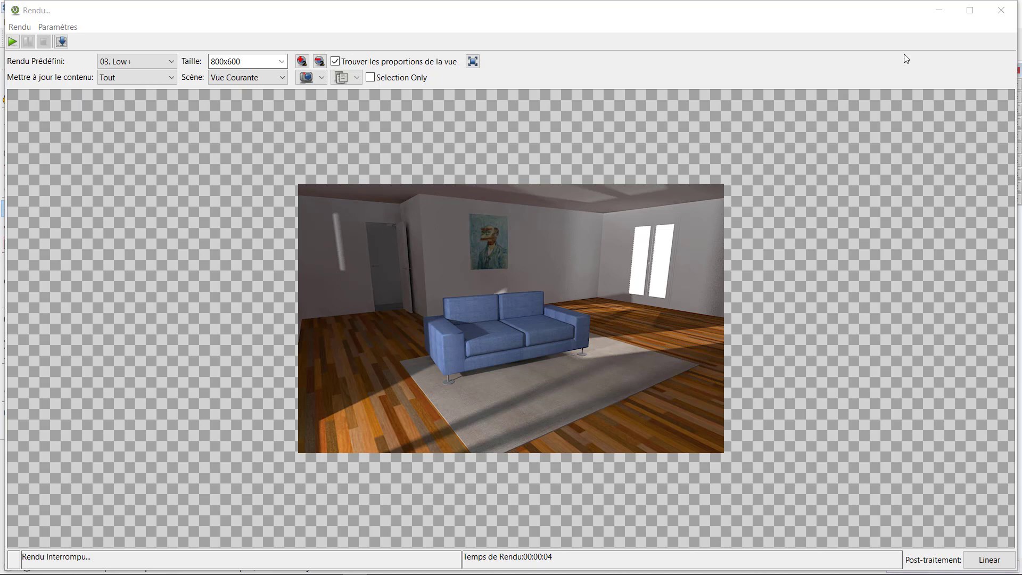
{"action": "left_click", "coordinate": [1000, 10]}
{"action": "left_click", "coordinate": [512, 289]}
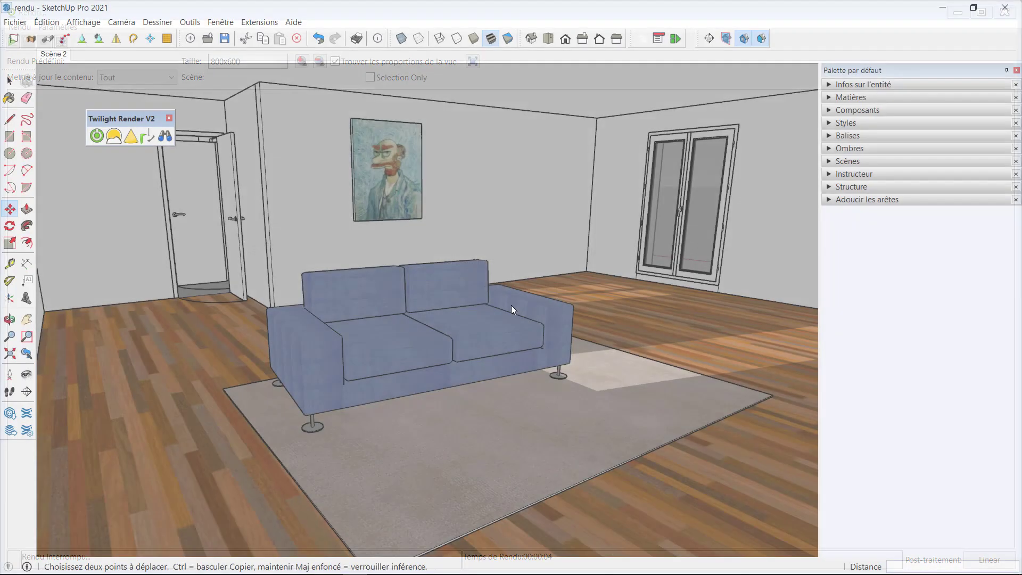
- Move the light outside the sliding glass door about 59 closer to the facade
{"action": "left_click", "coordinate": [9, 353]}
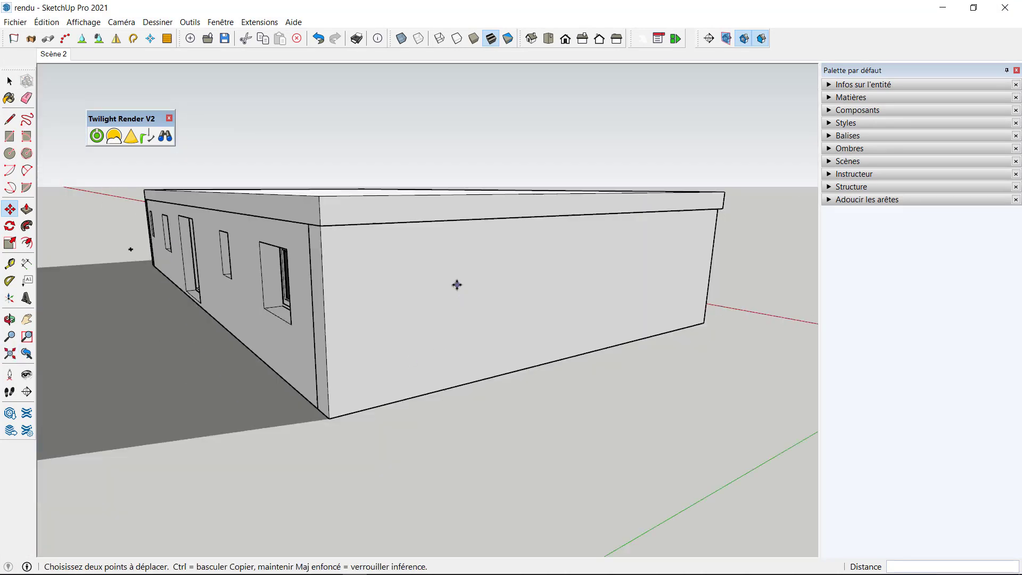
{"action": "scroll", "coordinate": [458, 280], "scroll_direction": "down", "scroll_amount": 4}
{"action": "middle_click_drag", "start_coordinate": [331, 276], "coordinate": [318, 346]}
{"action": "scroll", "coordinate": [172, 269], "scroll_direction": "up", "scroll_amount": 5}
{"action": "key", "text": "space"}
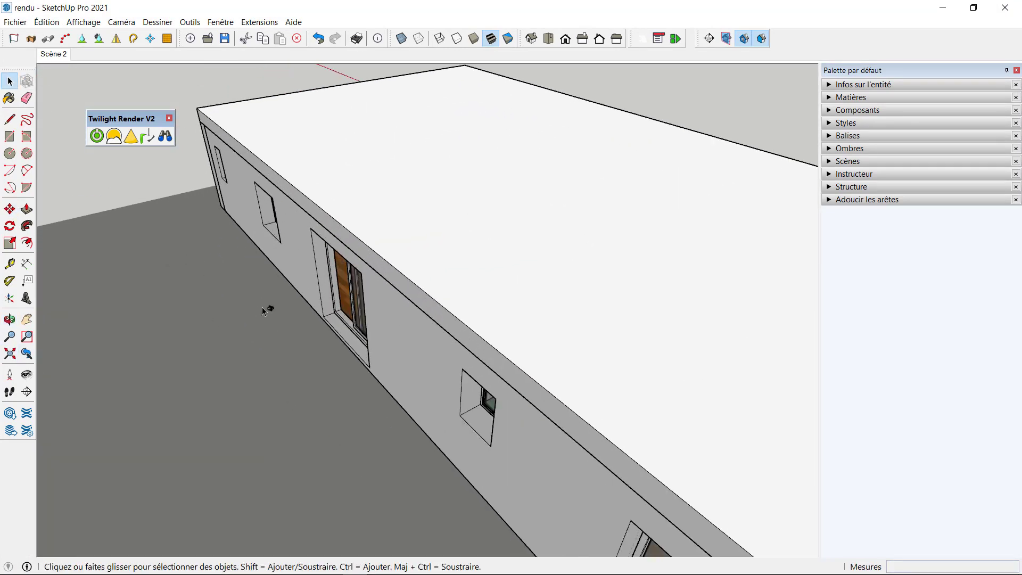
{"action": "left_click", "coordinate": [270, 308]}
{"action": "left_click", "coordinate": [10, 209]}
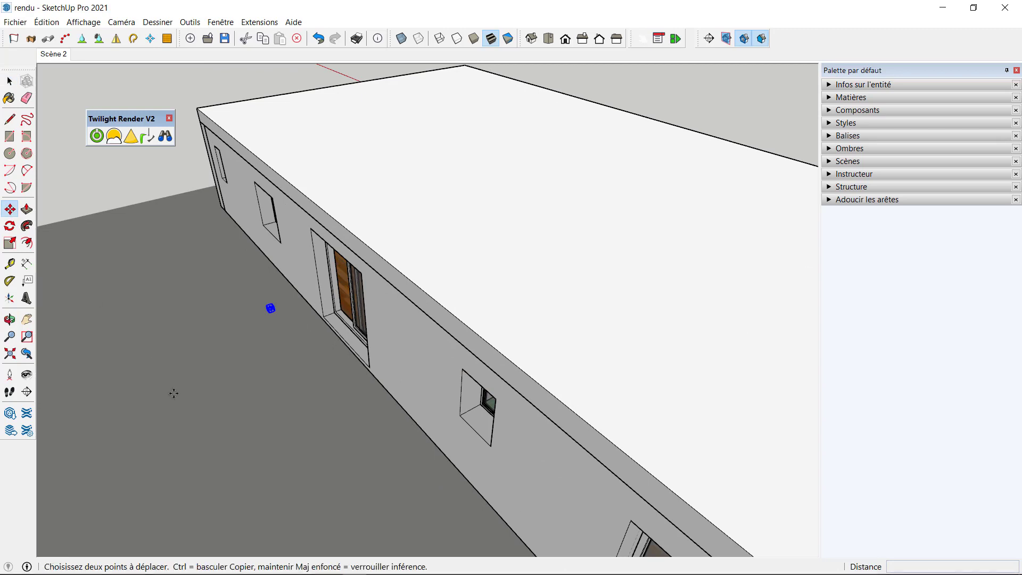
{"action": "left_click", "coordinate": [173, 393]}
{"action": "left_click", "coordinate": [297, 314]}
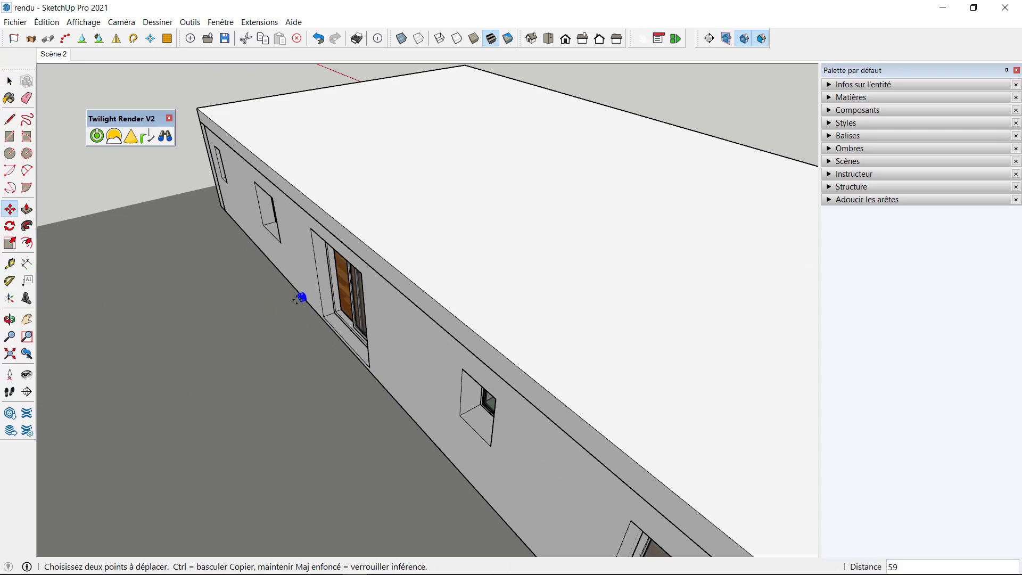
- Raise the power of the light by the sliding door to 6000 watts, keep LED efficacy, and close the light editor
{"action": "left_click", "coordinate": [130, 136]}
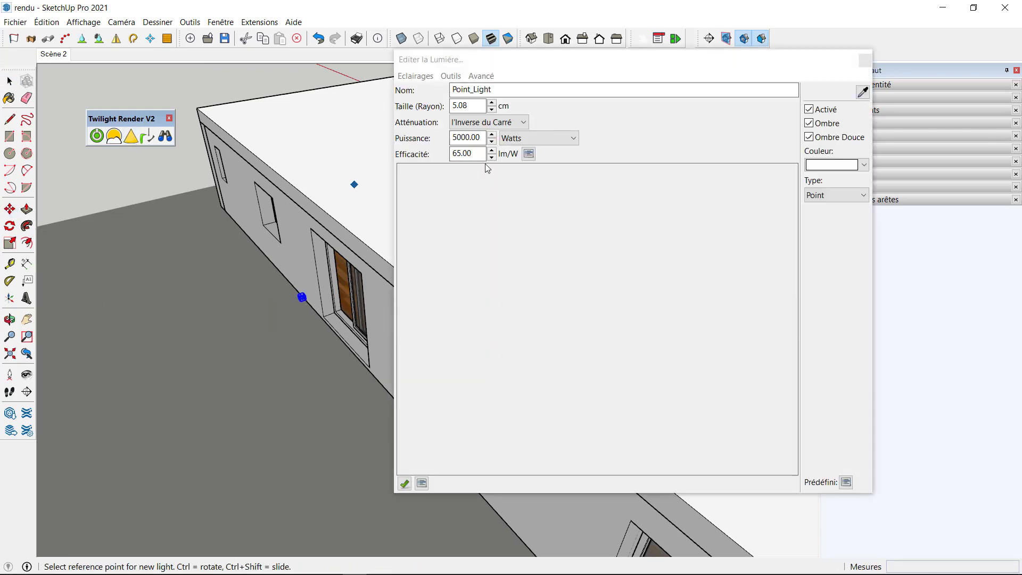
{"action": "left_click", "coordinate": [479, 137]}
{"action": "type", "text": "6000"}
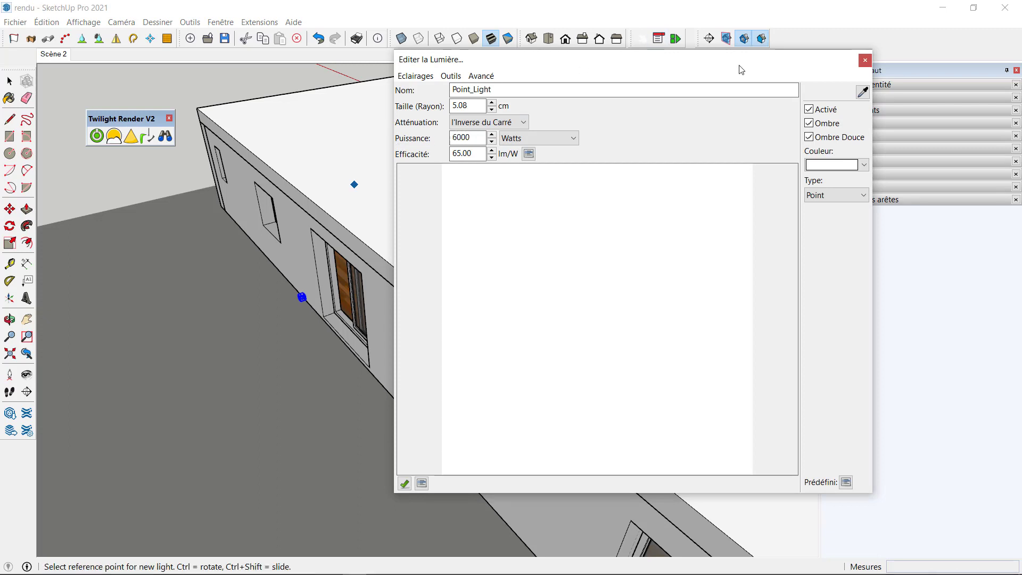
{"action": "left_click", "coordinate": [530, 154]}
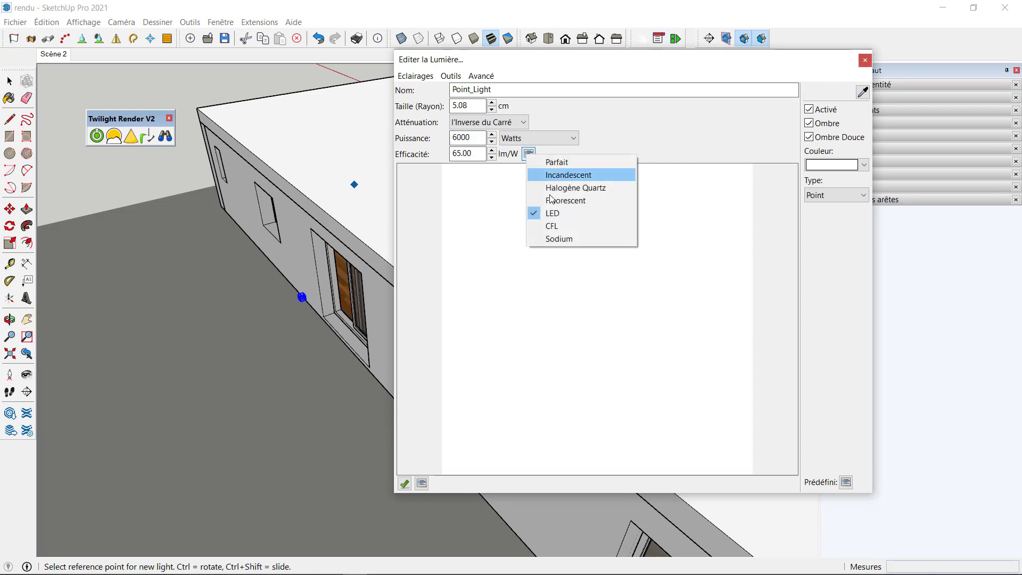
{"action": "left_click", "coordinate": [677, 108]}
{"action": "left_click", "coordinate": [865, 60]}
- Move the point light outside the French window about 79 along the facade, and shift it again by about 33
{"action": "middle_click_drag", "start_coordinate": [481, 303], "coordinate": [210, 312]}
{"action": "scroll", "coordinate": [550, 261], "scroll_direction": "up", "scroll_amount": 7}
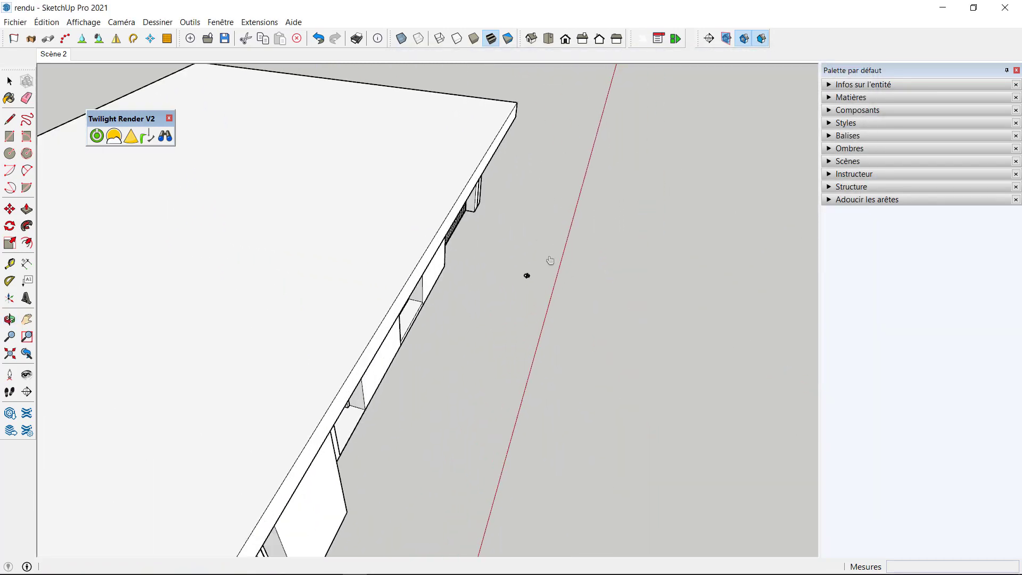
{"action": "key", "text": "space"}
{"action": "left_click", "coordinate": [520, 282]}
{"action": "key", "text": "m"}
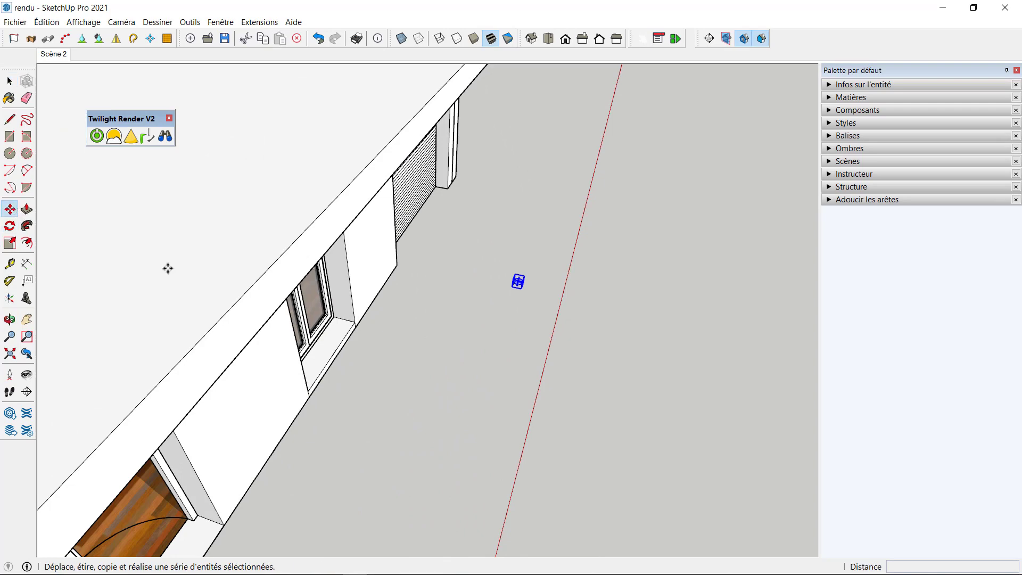
{"action": "left_click", "coordinate": [543, 348]}
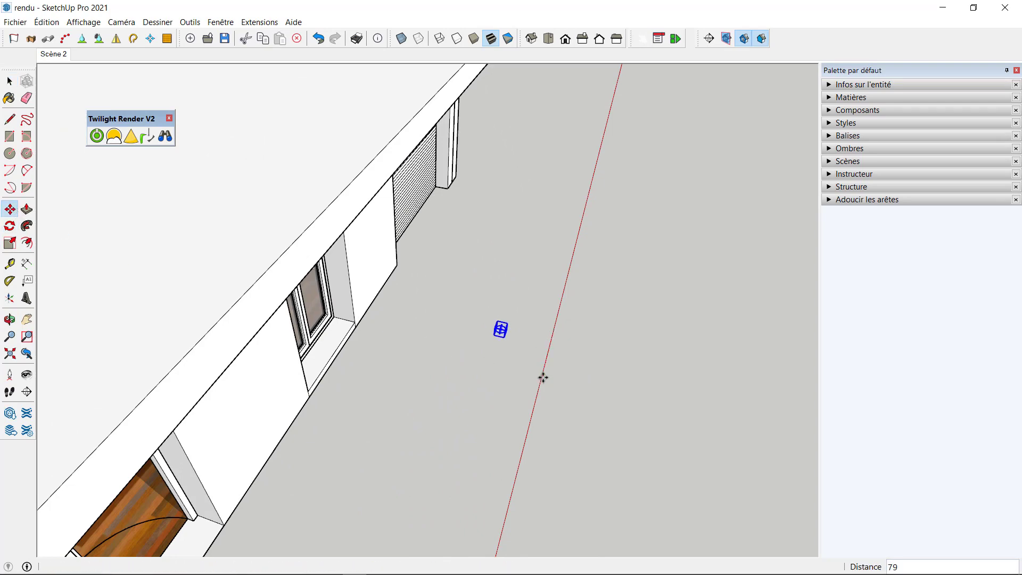
{"action": "middle_click_drag", "start_coordinate": [591, 404], "coordinate": [583, 331]}
{"action": "left_click", "coordinate": [590, 368]}
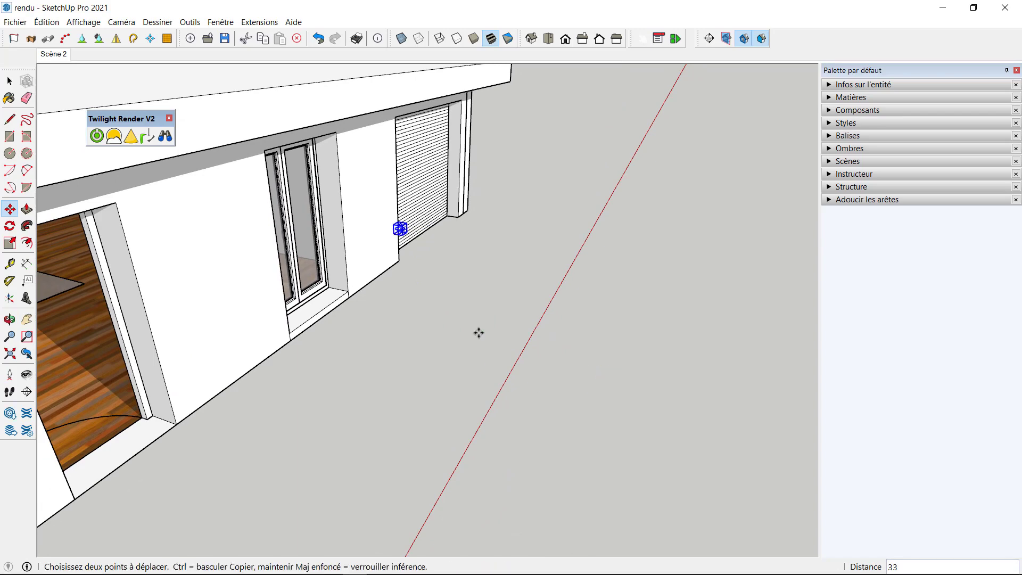
{"action": "middle_click_drag", "start_coordinate": [479, 335], "coordinate": [504, 308]}
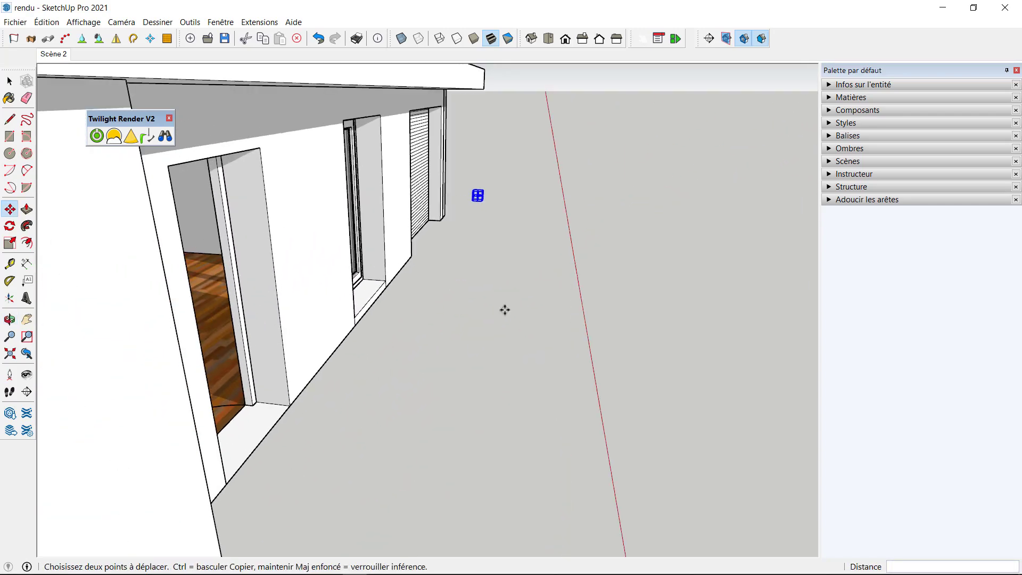
- Render the Scène 2 view with the Low+ preset to check the repositioned light, and close the render without saving
{"action": "left_click", "coordinate": [63, 54]}
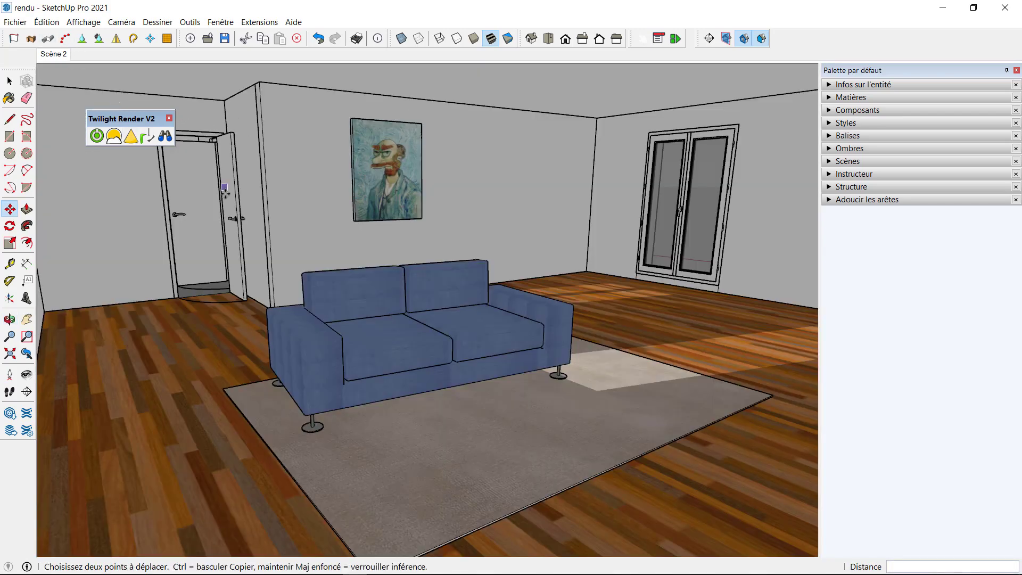
{"action": "left_click", "coordinate": [97, 136]}
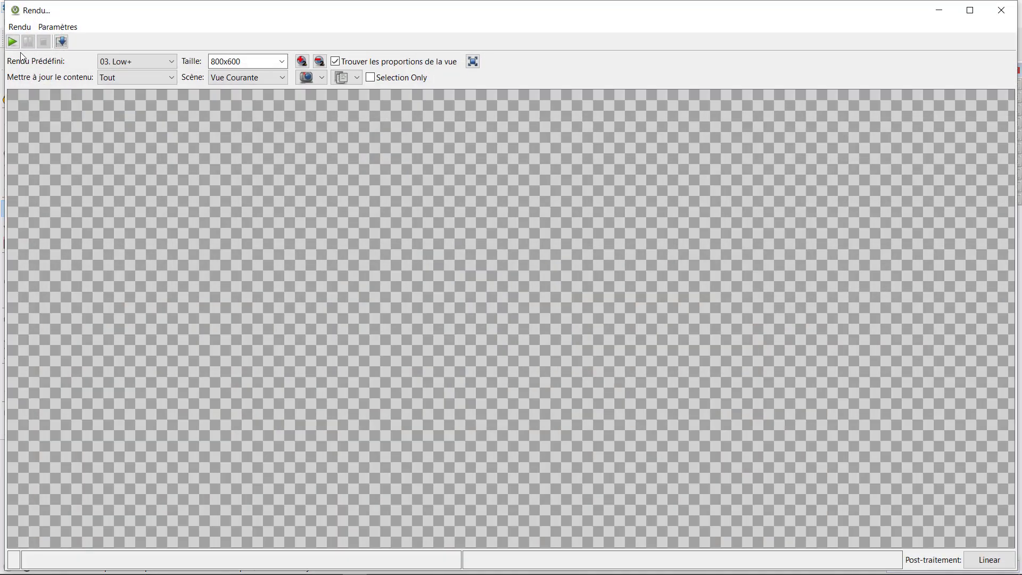
{"action": "left_click", "coordinate": [12, 42]}
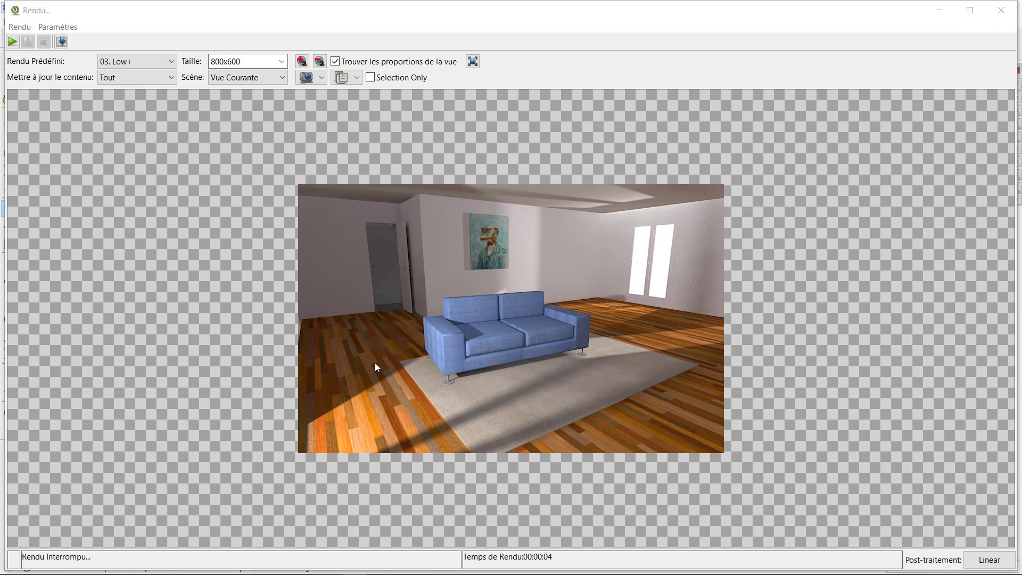
{"action": "left_click", "coordinate": [1001, 11]}
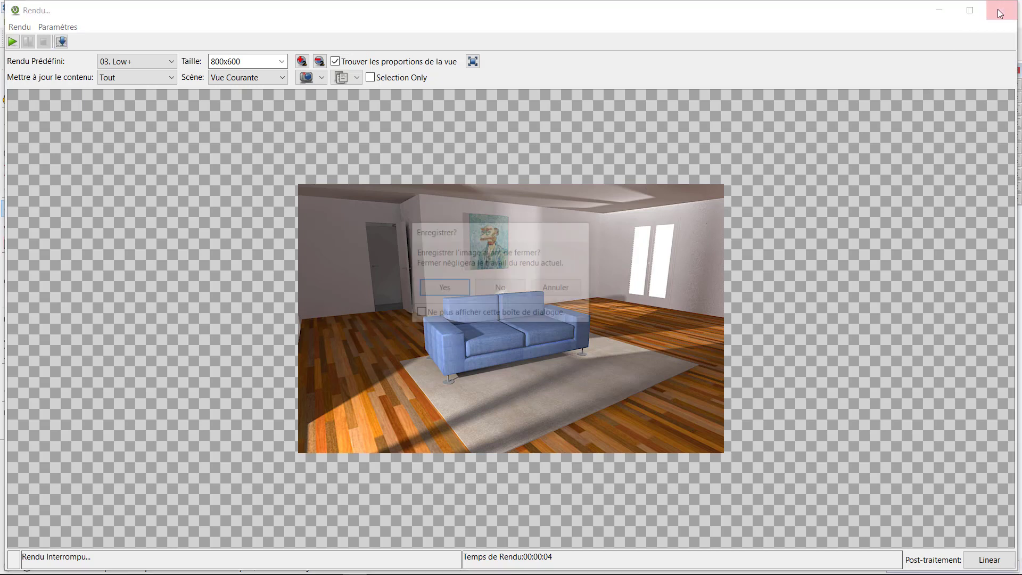
{"action": "left_click", "coordinate": [500, 291]}
- Copy the light outside the sliding glass door along the red axis to the neighbouring two-pane window
{"action": "middle_click_drag", "start_coordinate": [492, 326], "coordinate": [539, 317]}
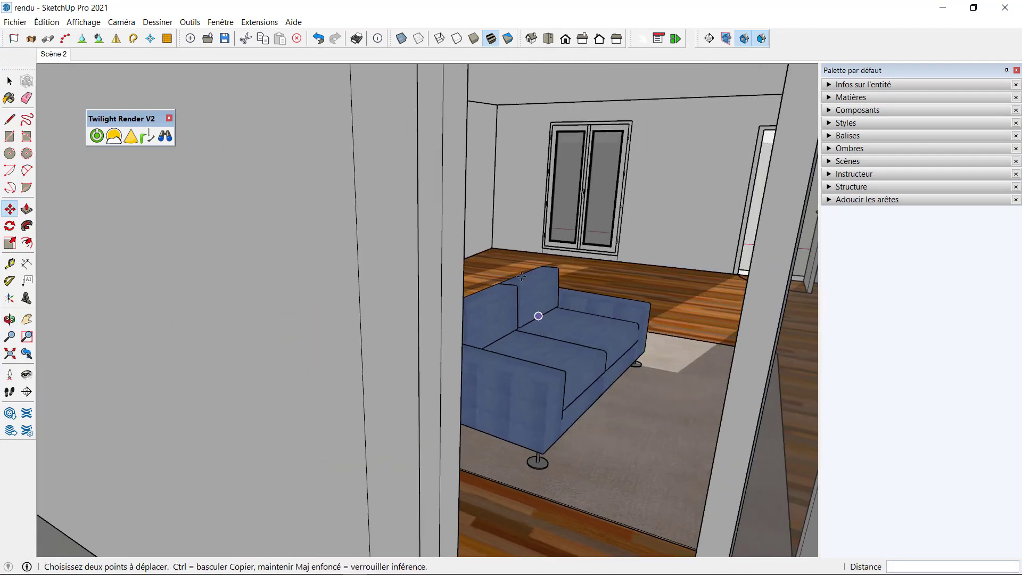
{"action": "scroll", "coordinate": [509, 271], "scroll_direction": "down", "scroll_amount": 8}
{"action": "middle_click_drag", "start_coordinate": [508, 270], "coordinate": [426, 375]}
{"action": "scroll", "coordinate": [497, 333], "scroll_direction": "down", "scroll_amount": 1}
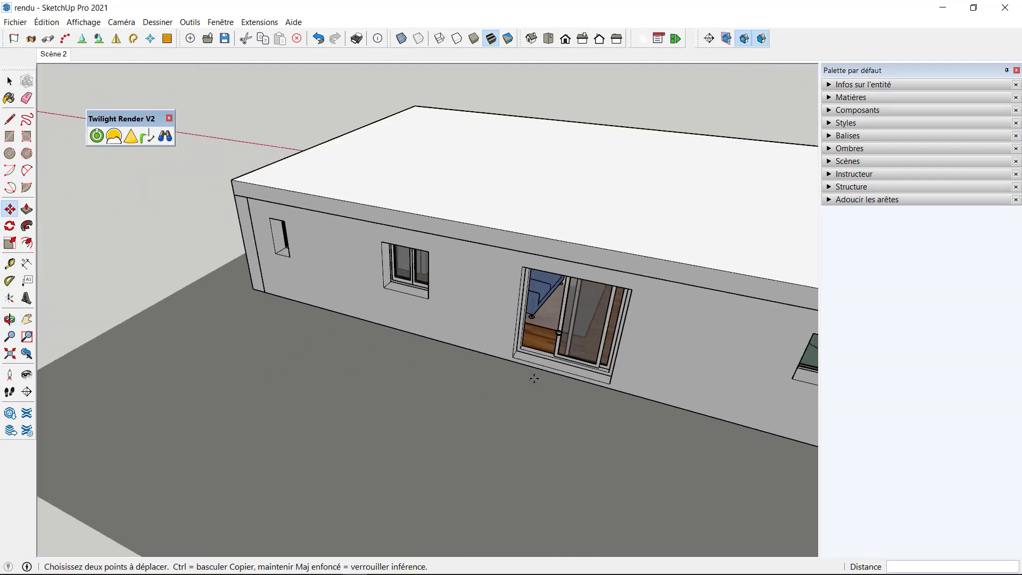
{"action": "middle_click_drag", "start_coordinate": [559, 347], "coordinate": [588, 482]}
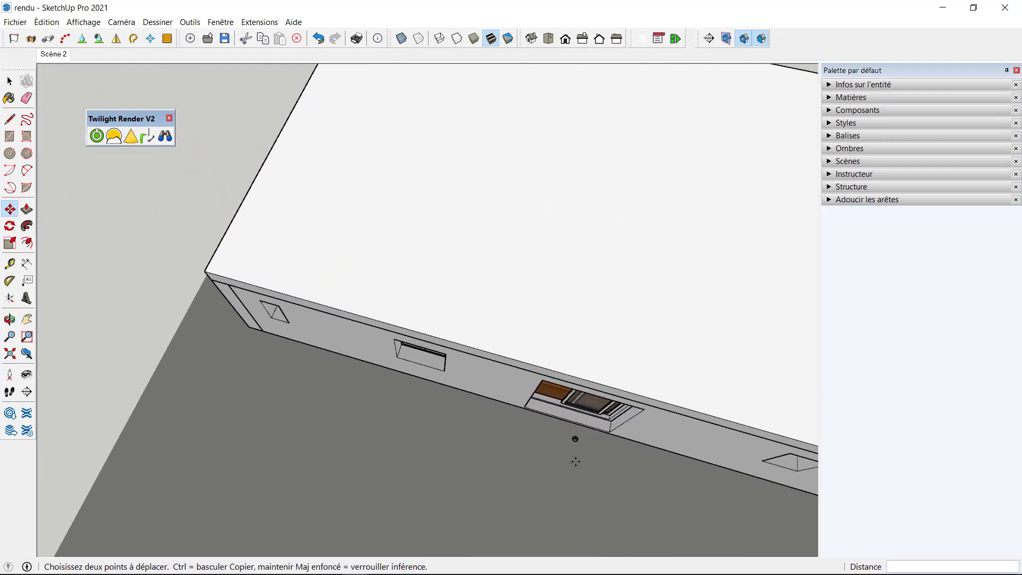
{"action": "key", "text": "space"}
{"action": "left_click", "coordinate": [575, 438]}
{"action": "left_click", "coordinate": [10, 208]}
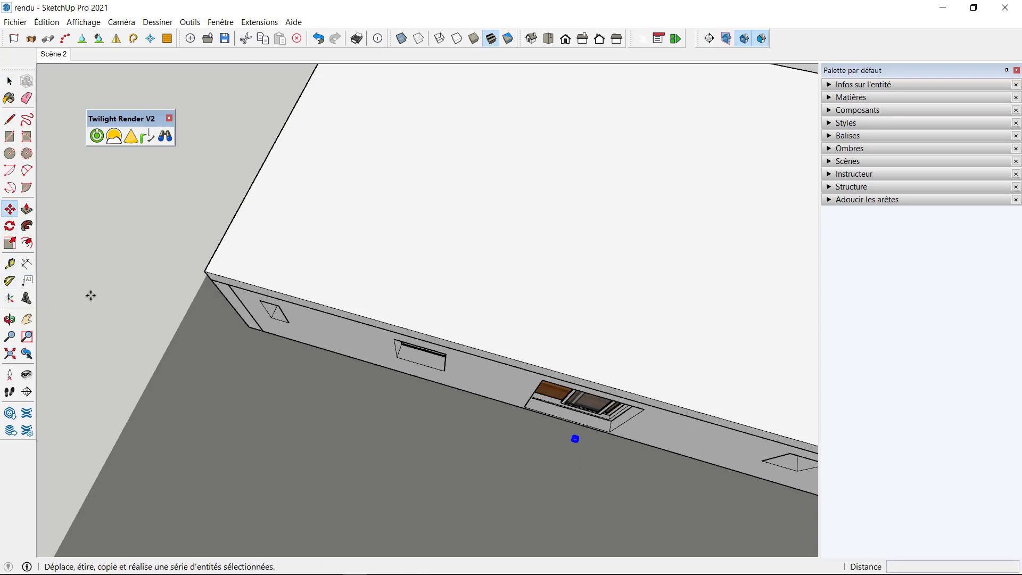
{"action": "left_click", "coordinate": [636, 489]}
{"action": "key", "text": "ctrl"}
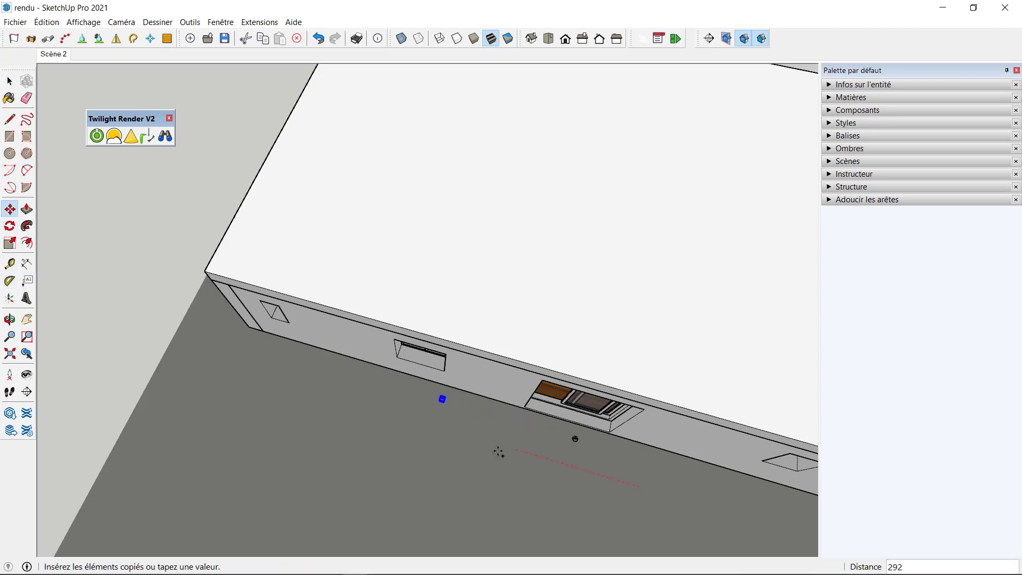
{"action": "left_click", "coordinate": [474, 436]}
- Copy the light at the two-pane window about 833 along the red axis, past the sliding door toward the far windows
{"action": "middle_click_drag", "start_coordinate": [511, 493], "coordinate": [527, 472]}
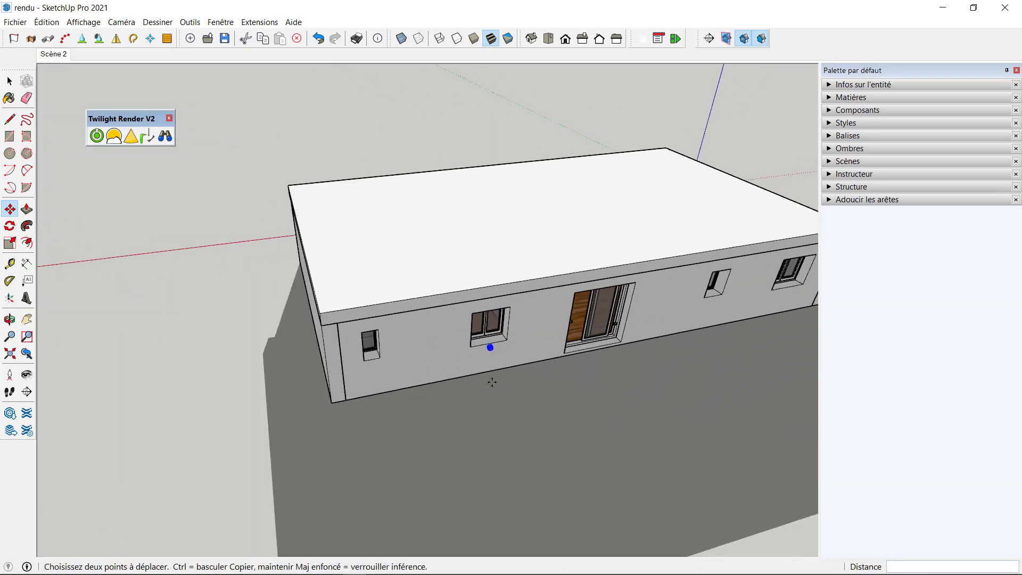
{"action": "left_click", "coordinate": [494, 430]}
{"action": "key", "text": "ctrl"}
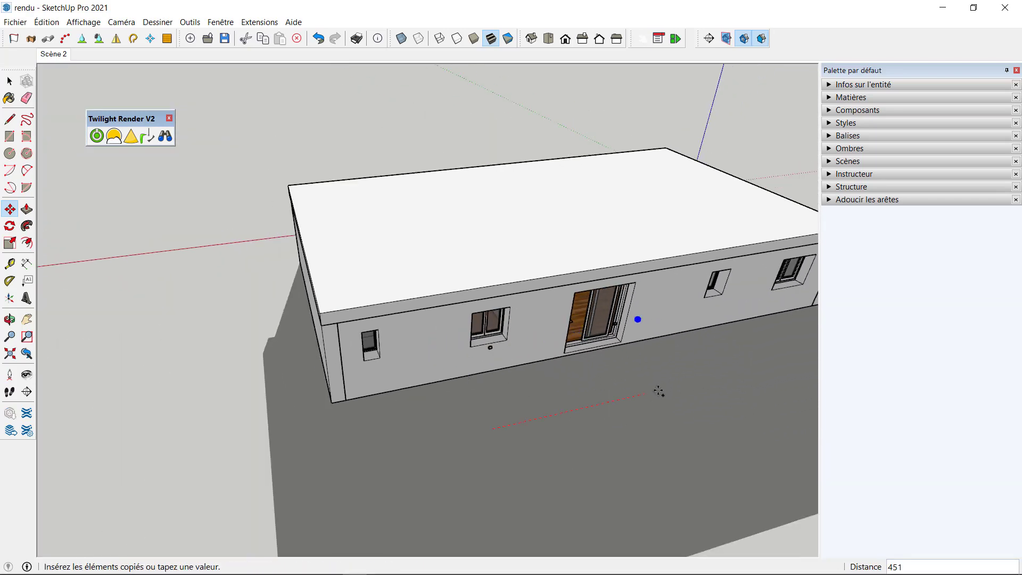
{"action": "left_click", "coordinate": [758, 366]}
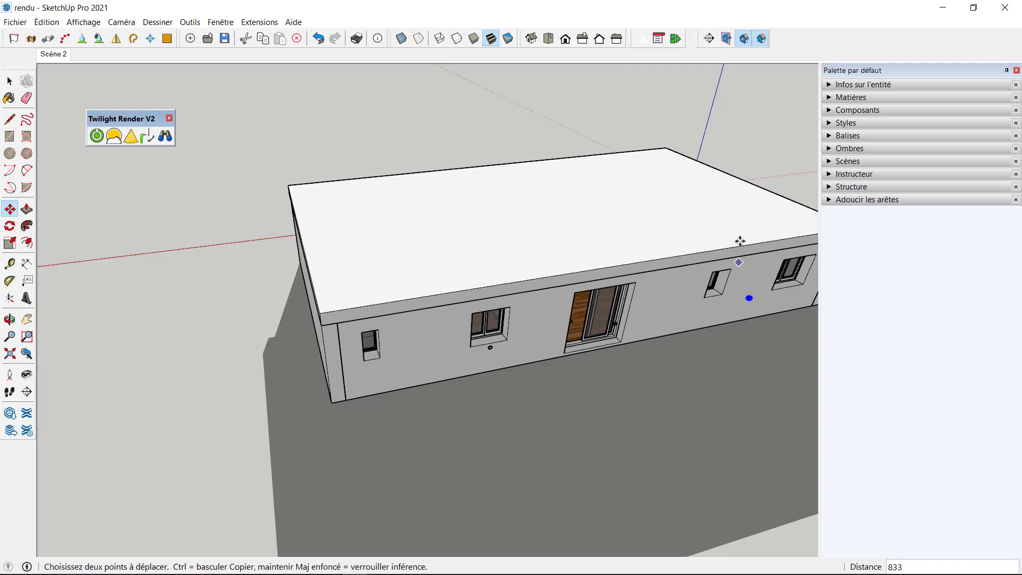
- Render the Scène 2 view at 800x600 with the Low+ preset, including the copied lights
{"action": "left_click", "coordinate": [54, 55]}
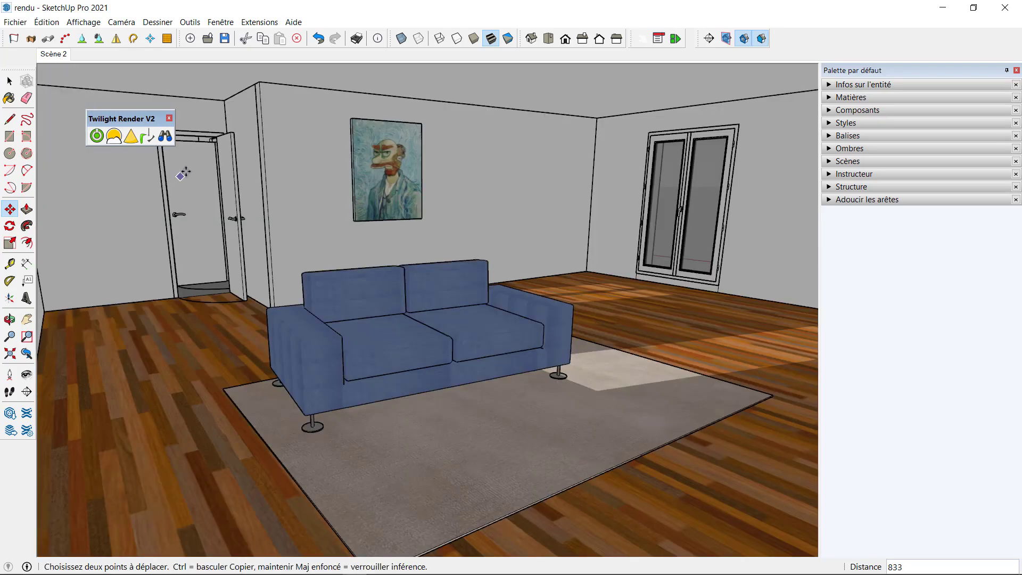
{"action": "left_click", "coordinate": [95, 136]}
{"action": "left_click", "coordinate": [13, 42]}
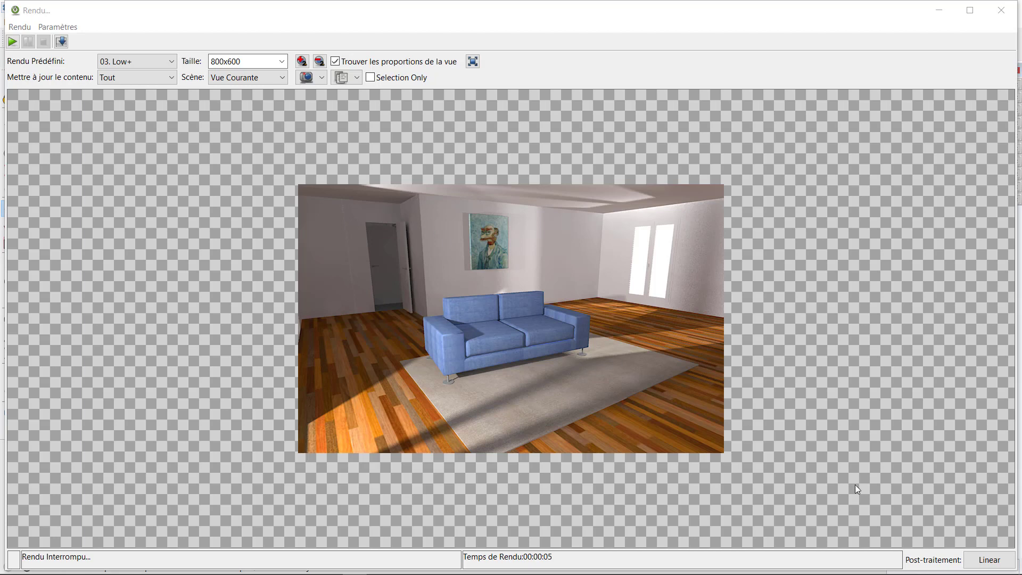
- Open the render's post-processing settings, place them clear of the image, and apply the Simple mode
{"action": "left_click", "coordinate": [991, 560]}
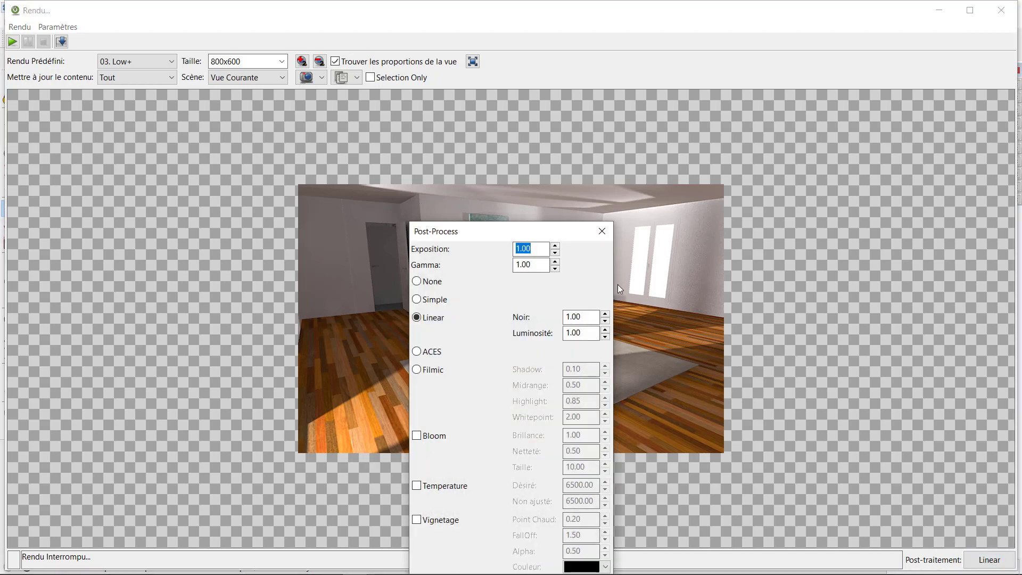
{"action": "left_click_drag", "start_coordinate": [541, 233], "coordinate": [851, 109]}
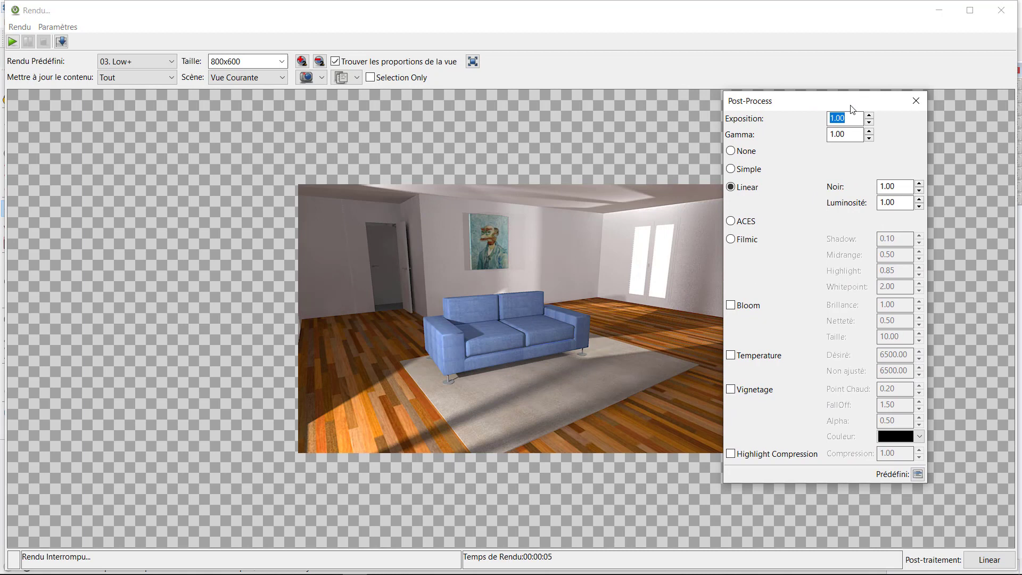
{"action": "left_click", "coordinate": [743, 170]}
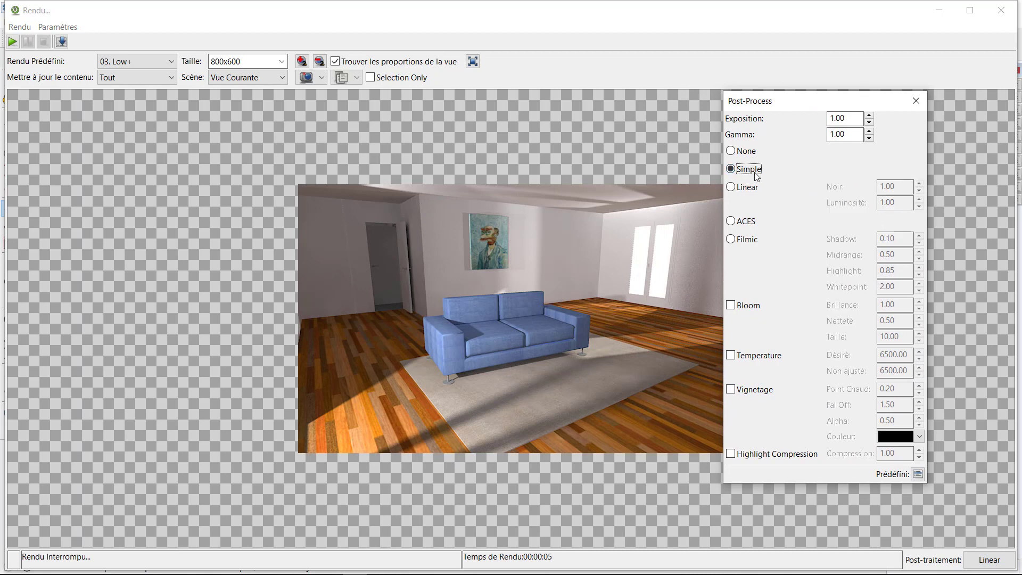
{"action": "left_click_drag", "start_coordinate": [761, 107], "coordinate": [795, 86]}
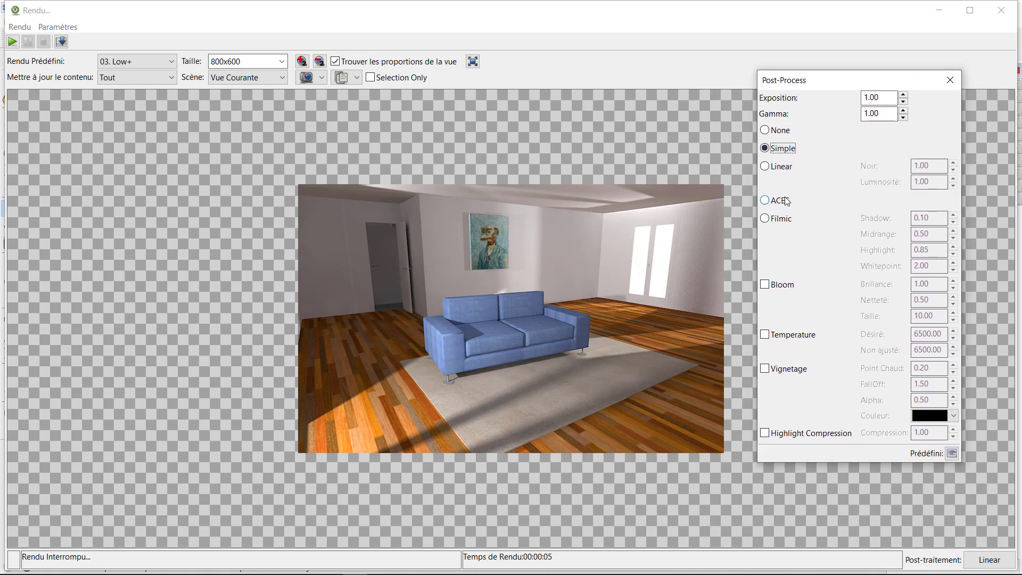
- Try the Linear mode with Noir raised to 1.90, and lower Noir back again
{"action": "left_click", "coordinate": [766, 167]}
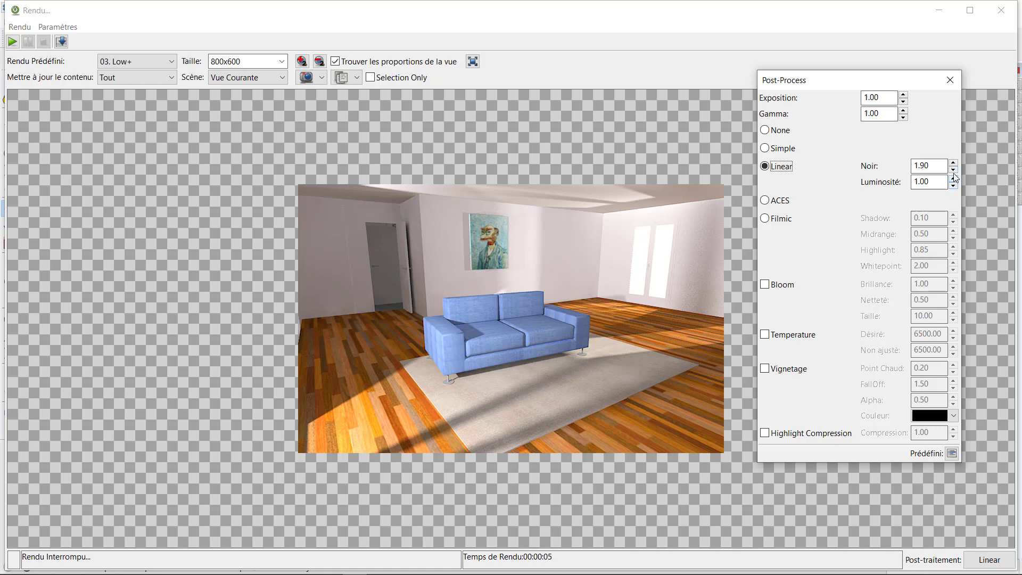
{"action": "left_click", "coordinate": [953, 178]}
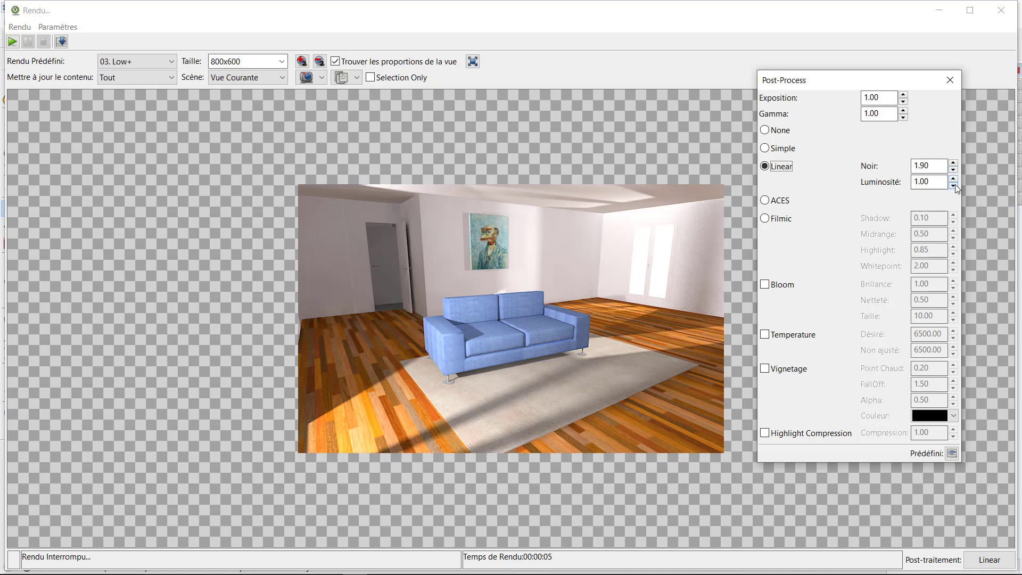
{"action": "left_click", "coordinate": [953, 184]}
{"action": "left_click", "coordinate": [953, 179]}
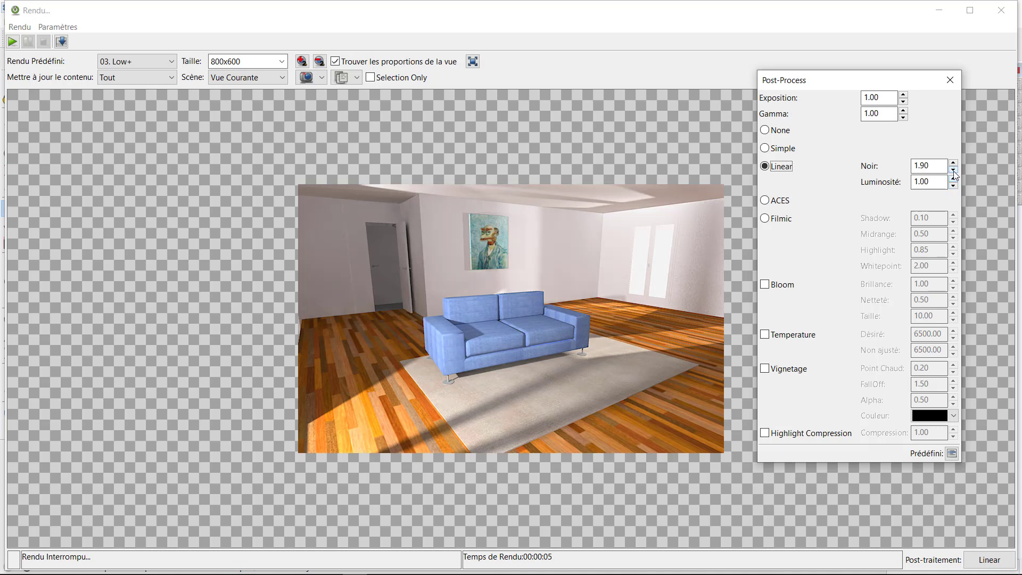
{"action": "left_click", "coordinate": [953, 170]}
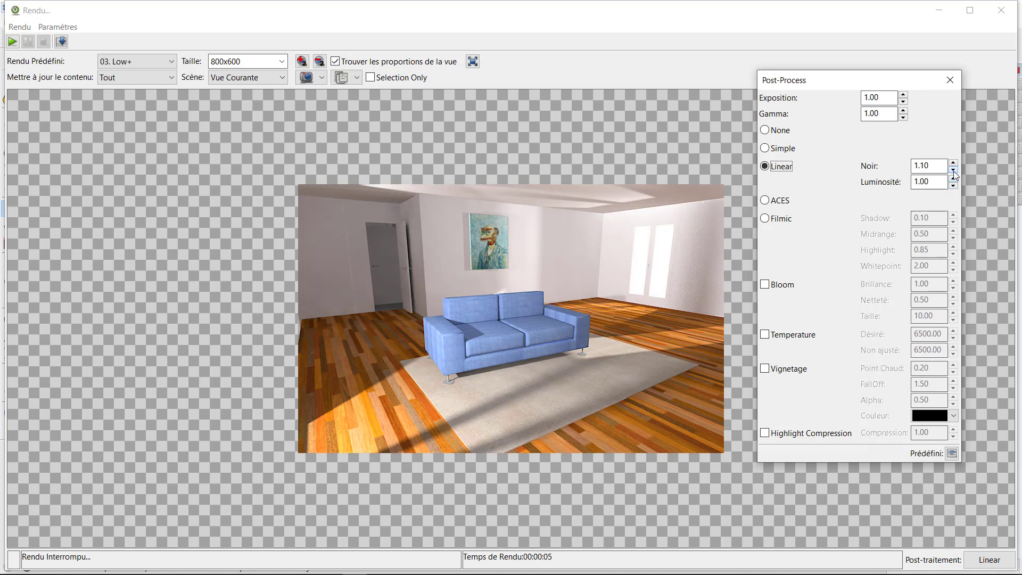
{"action": "left_click", "coordinate": [953, 170]}
- Switch the post-processing to Filmic and compare Shadow values of 1, 0.3 and 0.5, settling on 0.4
{"action": "left_click", "coordinate": [765, 219]}
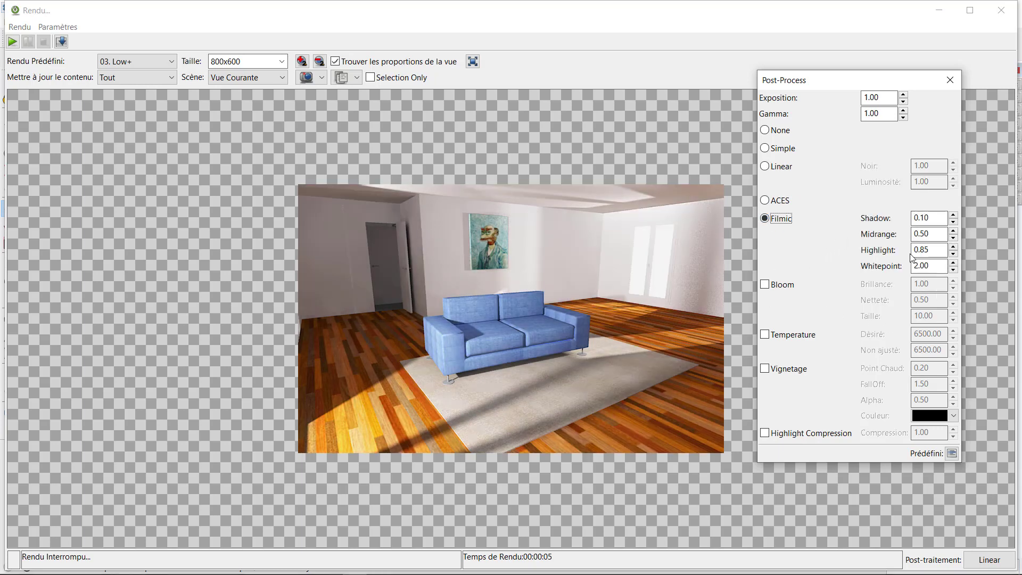
{"action": "double_click", "coordinate": [935, 217]}
{"action": "type", "text": "1"}
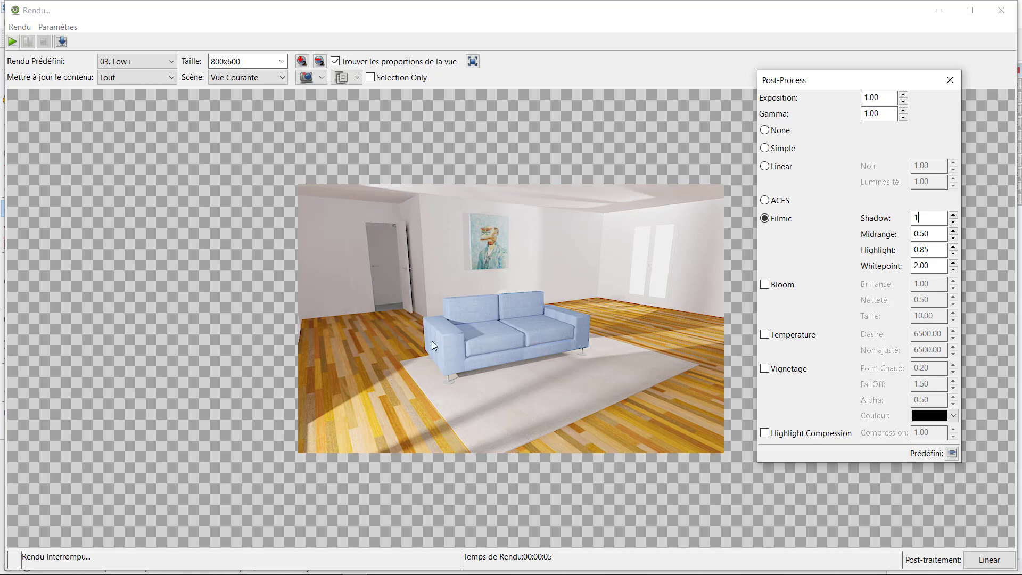
{"action": "left_click_drag", "start_coordinate": [930, 219], "coordinate": [896, 217]}
{"action": "type", "text": "0,3"}
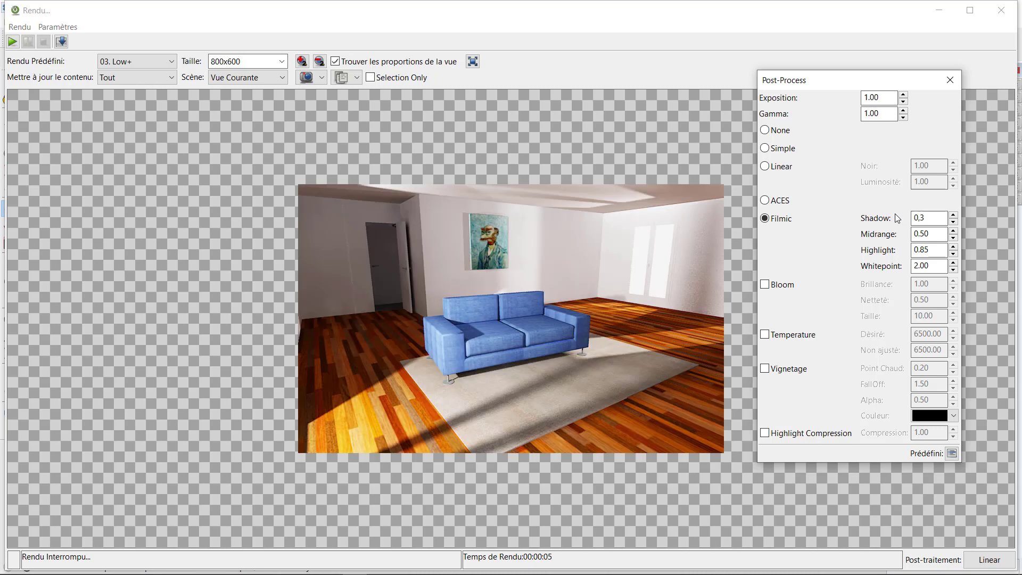
{"action": "left_click_drag", "start_coordinate": [927, 218], "coordinate": [879, 236]}
{"action": "type", "text": "0"}
{"action": "type", "text": ","}
{"action": "type", "text": "5"}
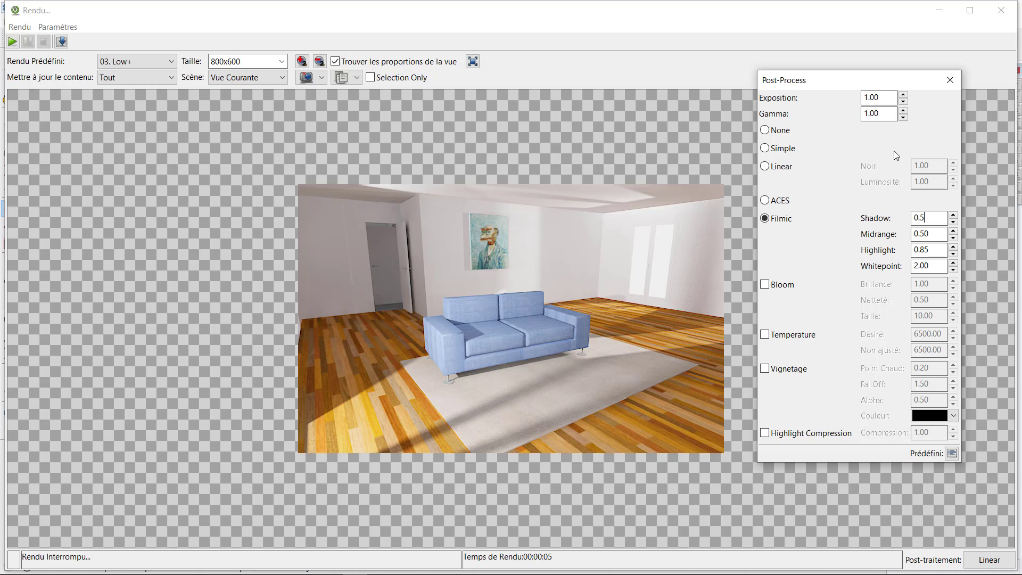
{"action": "key", "text": "ctrl+a"}
{"action": "type", "text": "0.4"}
- Compare the Simple mode with Exposition 1.60 and Gamma 1.30 against Filmic, resetting both values to 1.00
{"action": "left_click", "coordinate": [767, 149]}
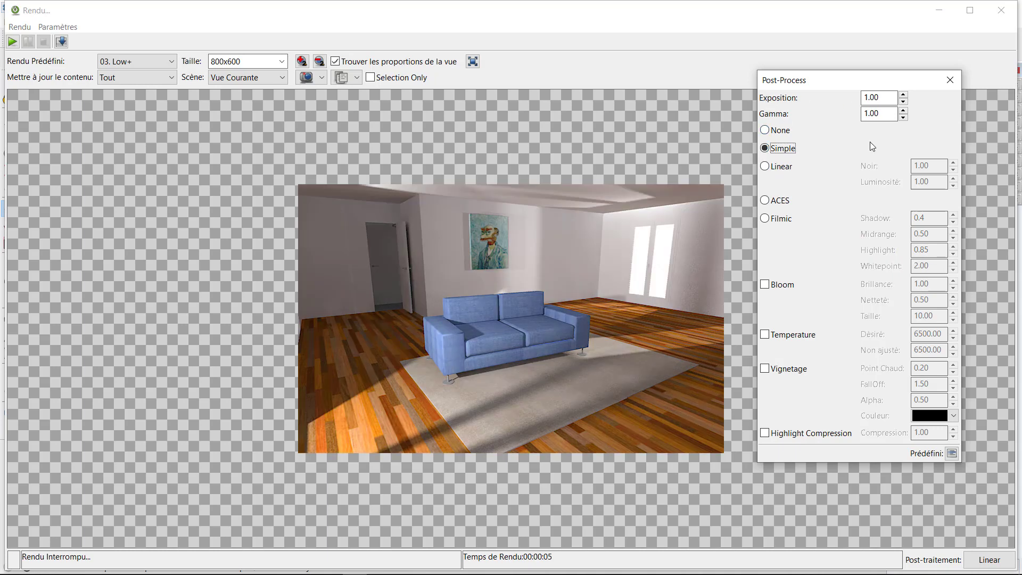
{"action": "left_click", "coordinate": [904, 97]}
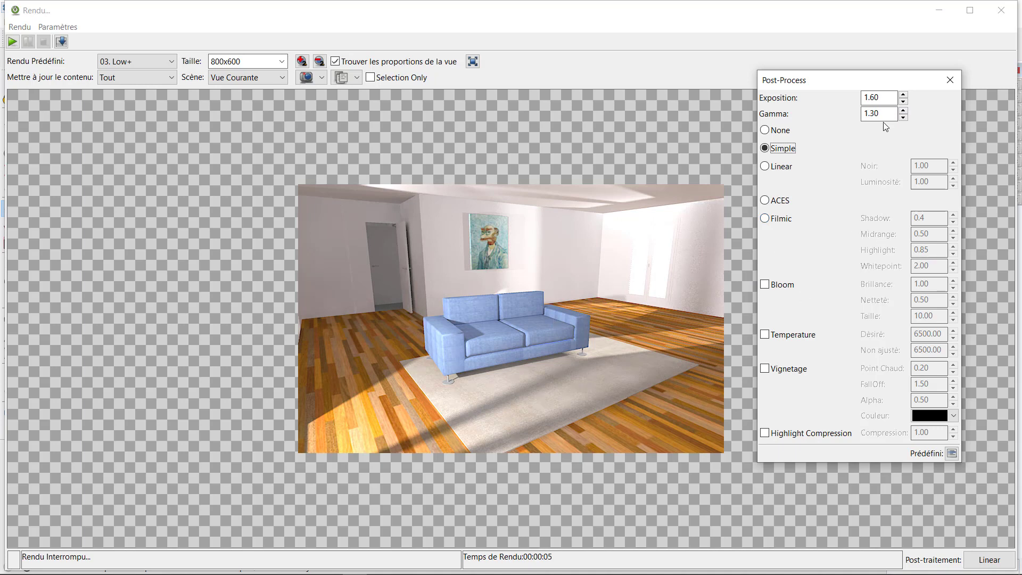
{"action": "left_click", "coordinate": [904, 117]}
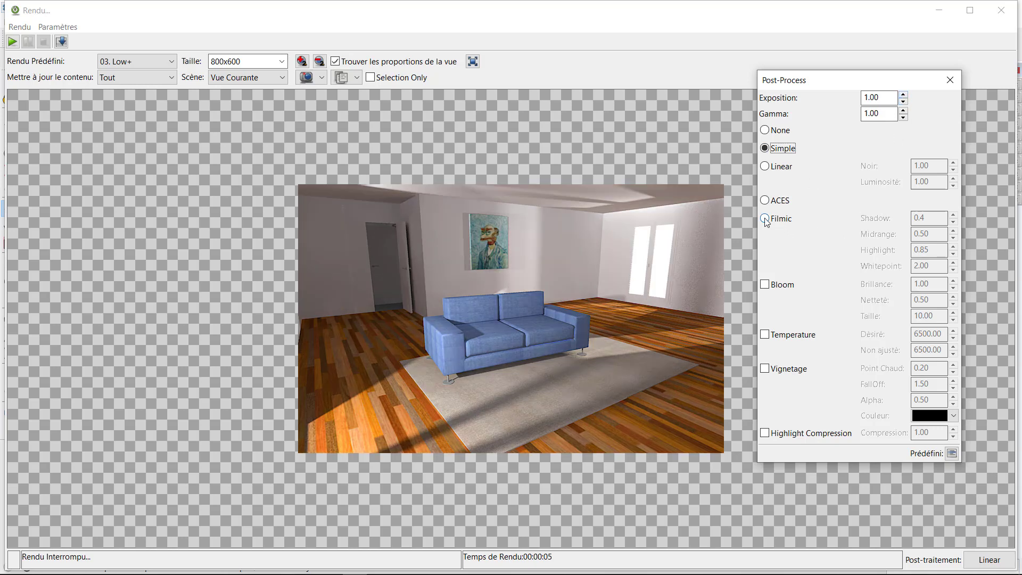
{"action": "left_click", "coordinate": [766, 219]}
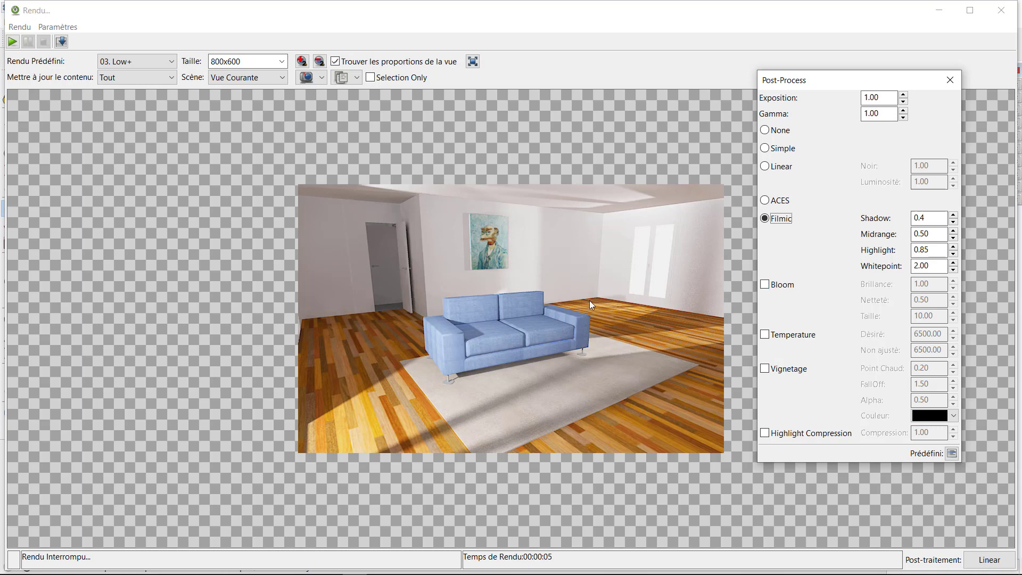
- Close the post-processing settings, set the render size to 2400x1800, and choose the 05. Medium+ render preset
{"action": "left_click", "coordinate": [950, 80]}
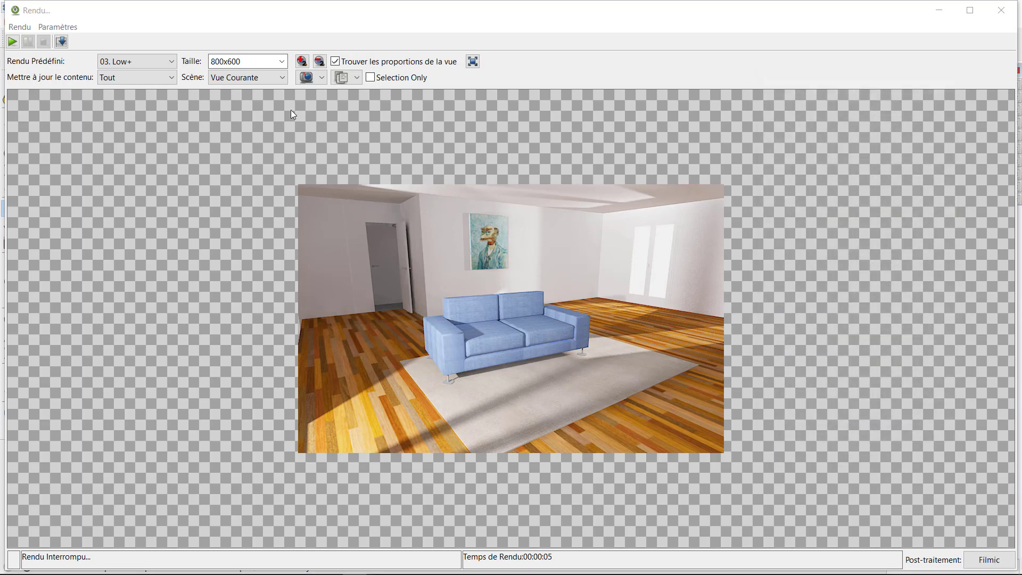
{"action": "left_click", "coordinate": [283, 62]}
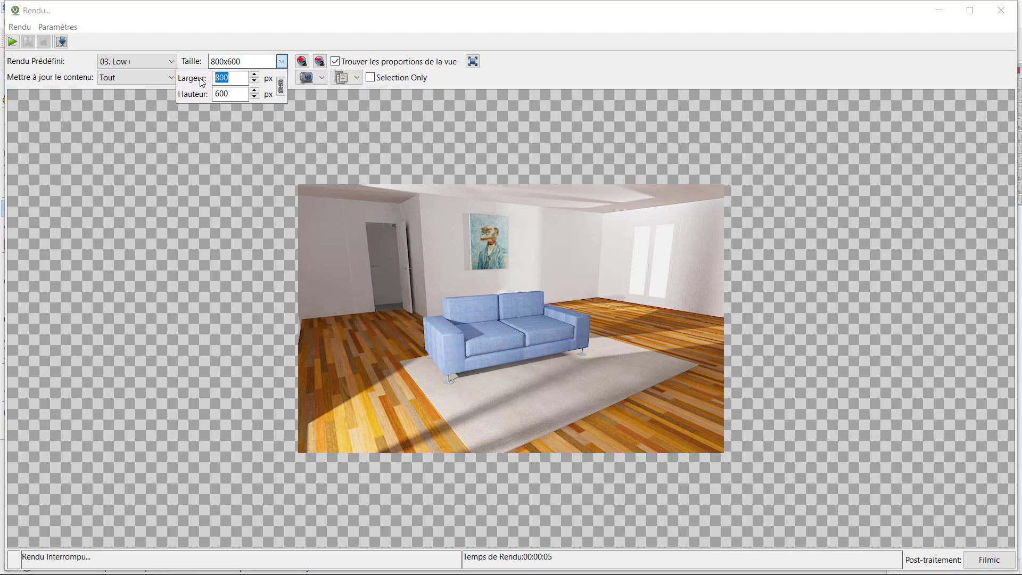
{"action": "type", "text": "2400"}
{"action": "key", "text": "Return"}
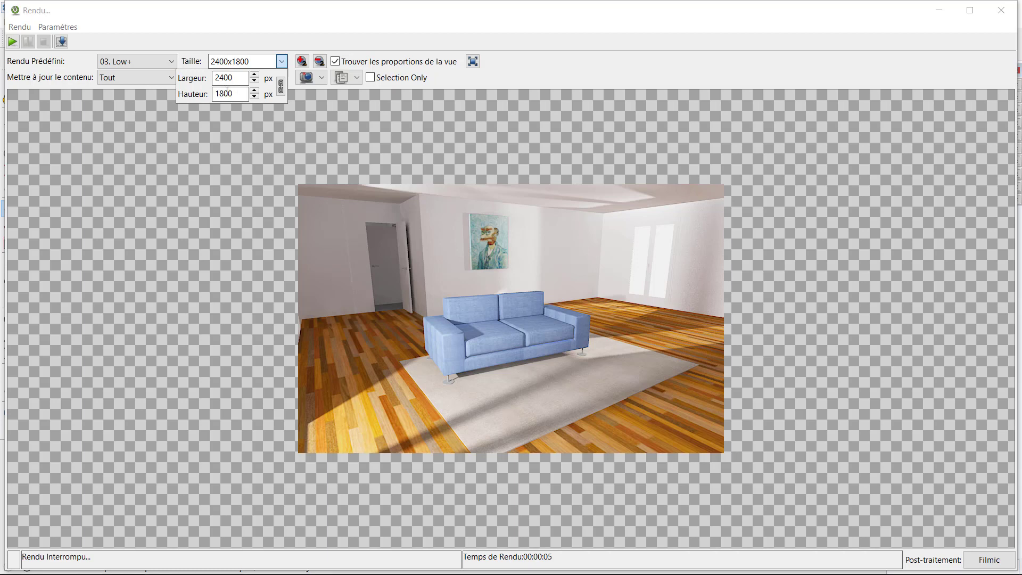
{"action": "left_click", "coordinate": [172, 61]}
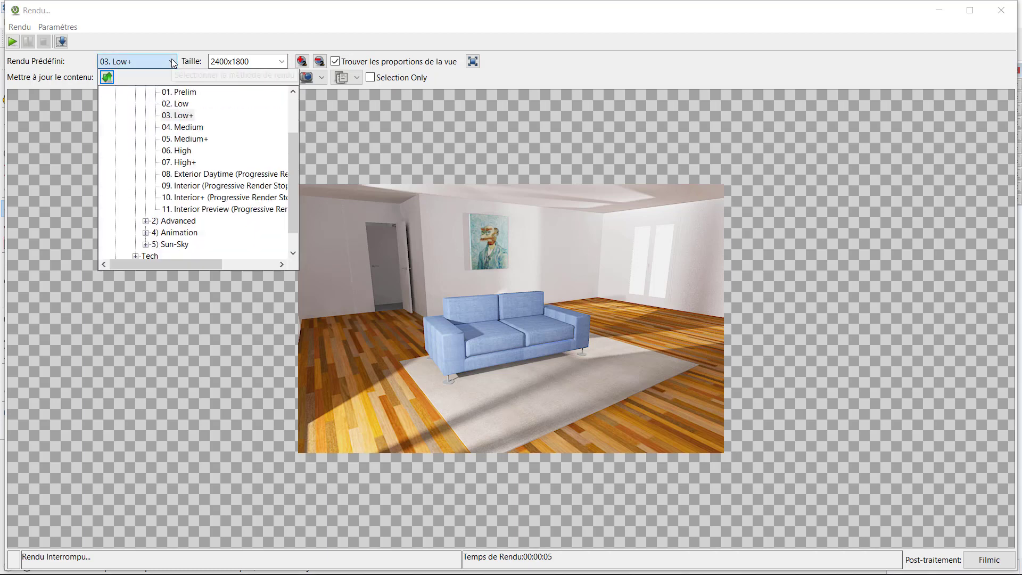
{"action": "left_click", "coordinate": [189, 139]}
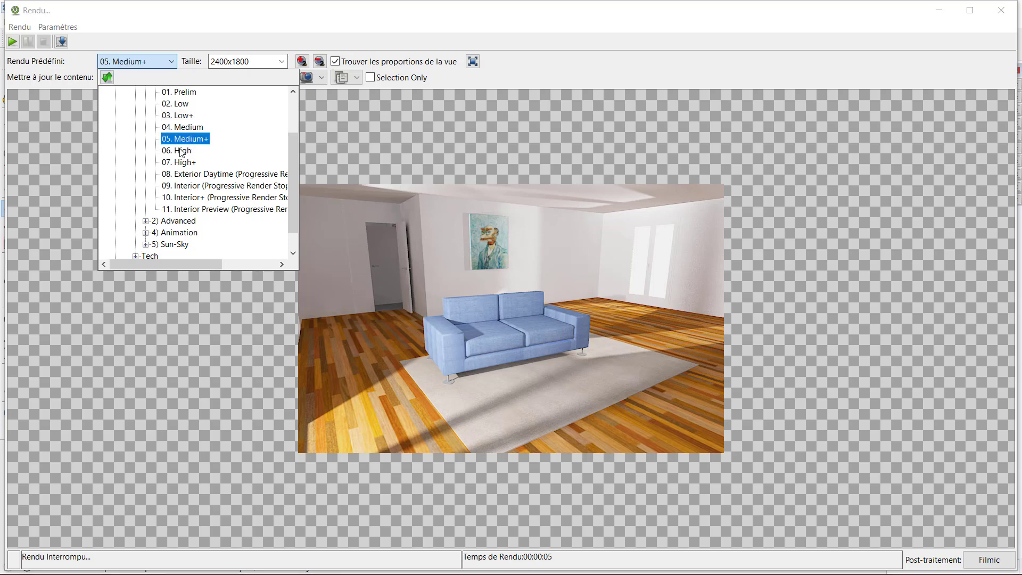
{"action": "left_click", "coordinate": [541, 70]}
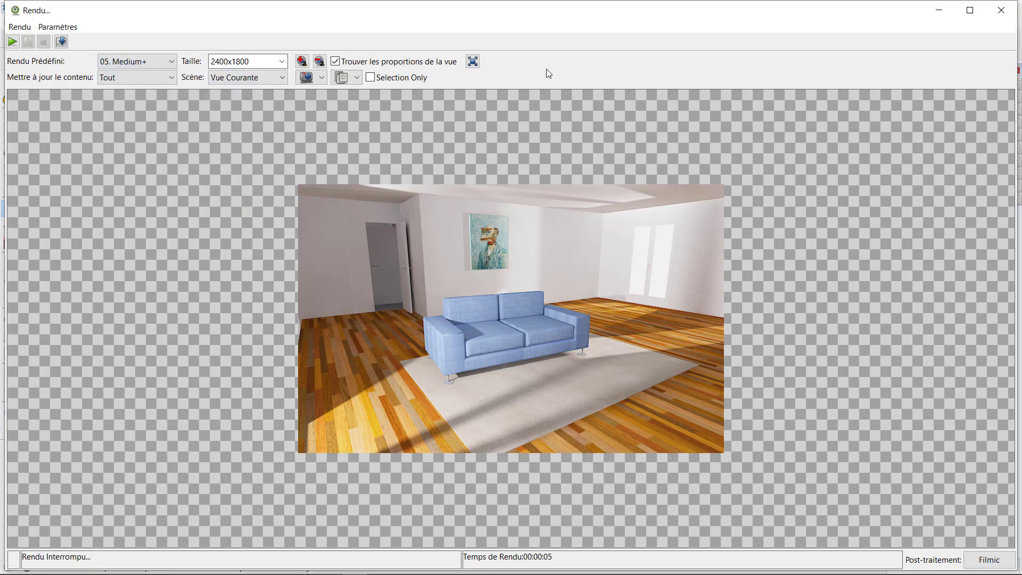
- Start a new render without saving the previous one, and fit the finished image to the screen
{"action": "left_click", "coordinate": [13, 42]}
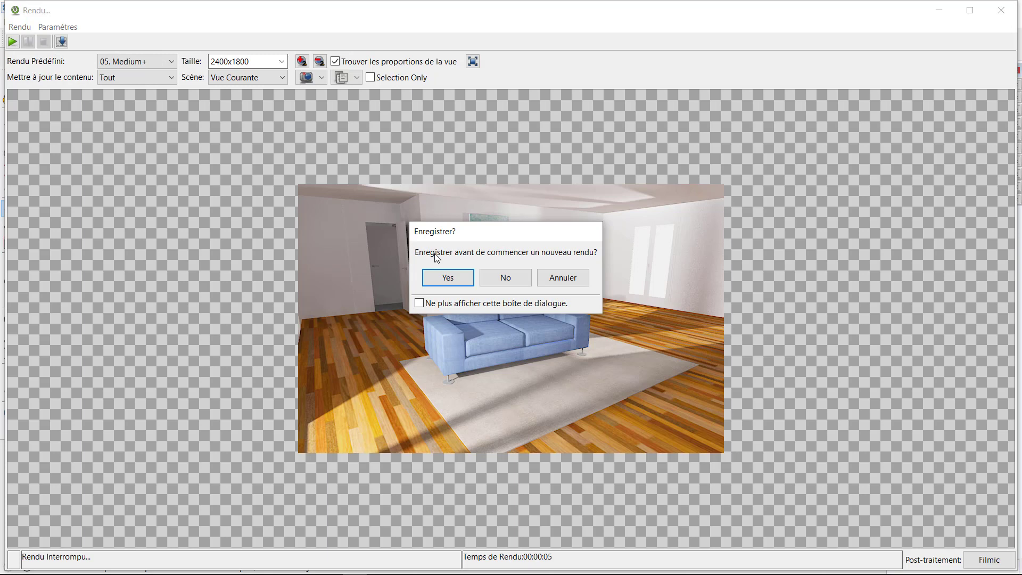
{"action": "left_click", "coordinate": [522, 274]}
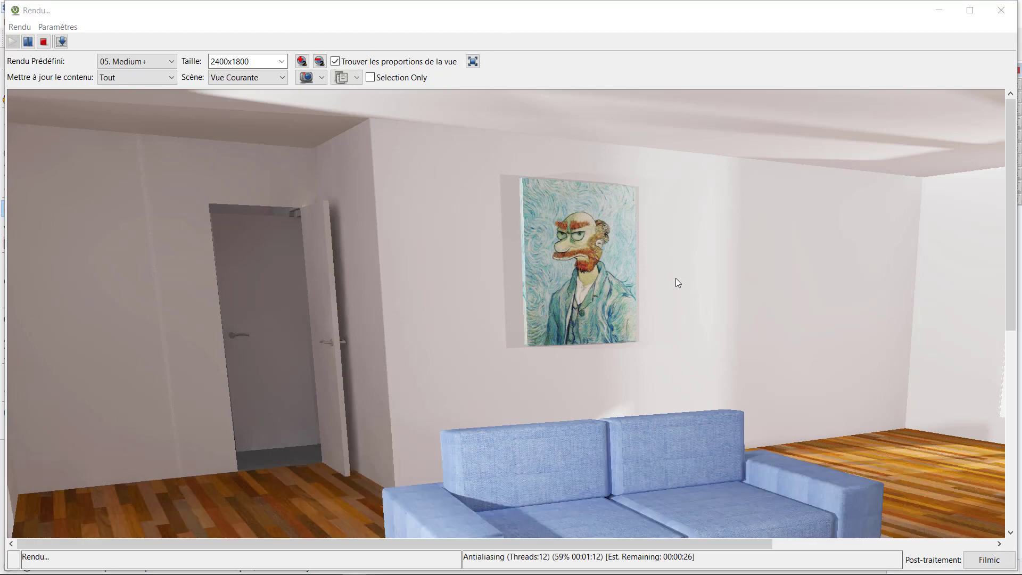
{"action": "right_click", "coordinate": [670, 282]}
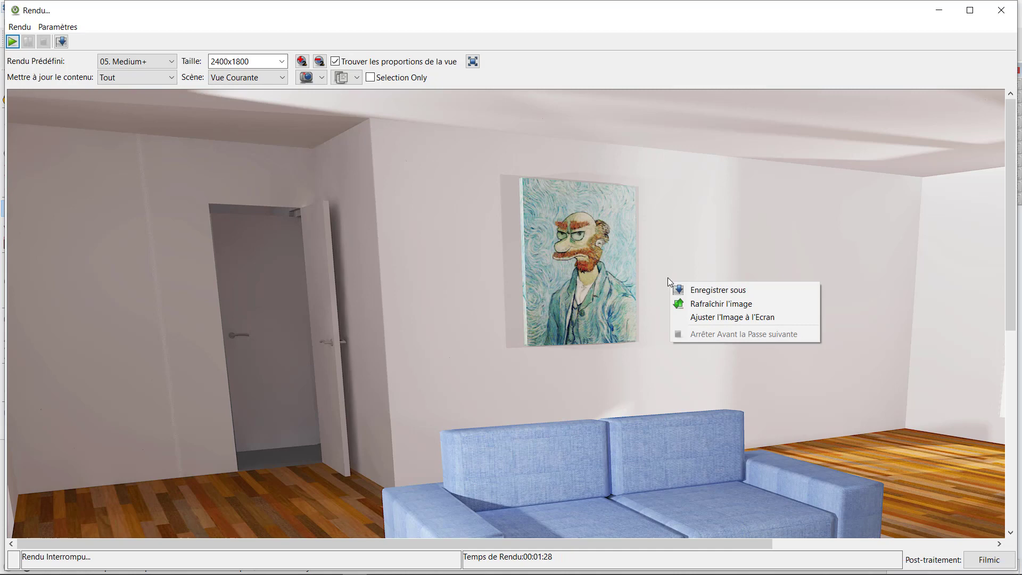
{"action": "left_click", "coordinate": [724, 316]}
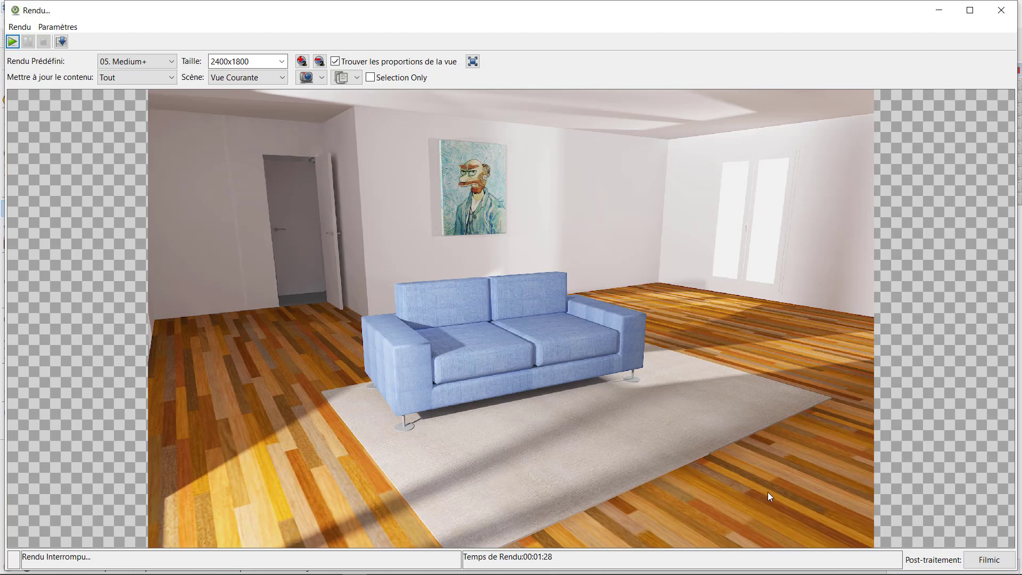
- In the Filmic post-processing, set Highlight to 1, try Midrange at 1, and settle on a Midrange of 0.4
{"action": "left_click", "coordinate": [989, 560]}
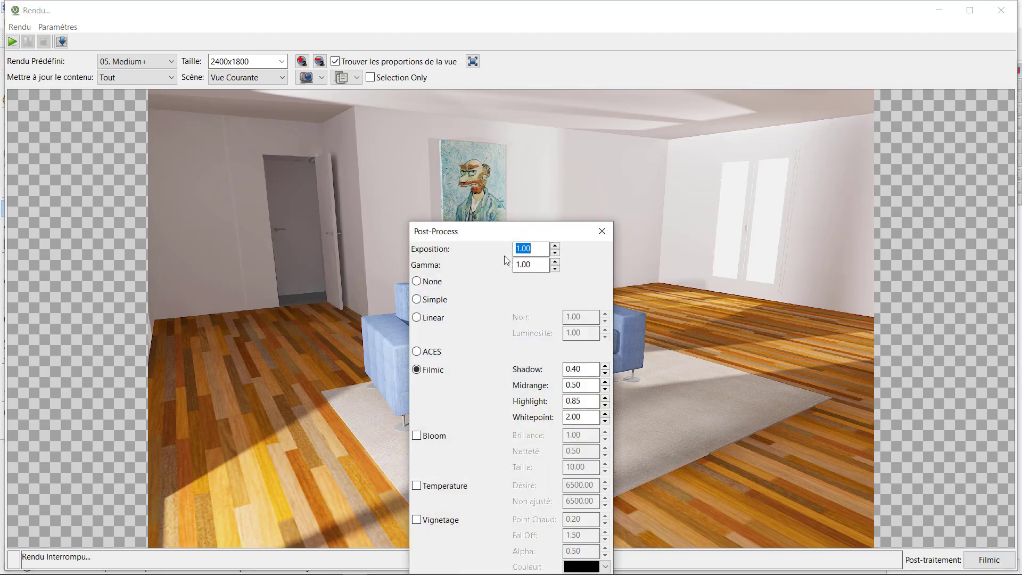
{"action": "left_click_drag", "start_coordinate": [497, 231], "coordinate": [846, 87]}
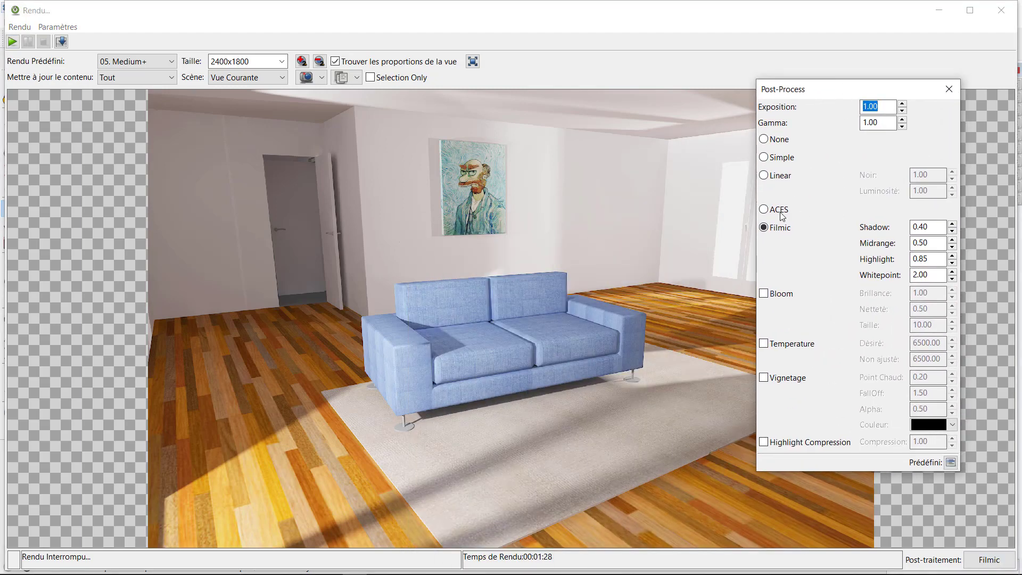
{"action": "left_click", "coordinate": [930, 259]}
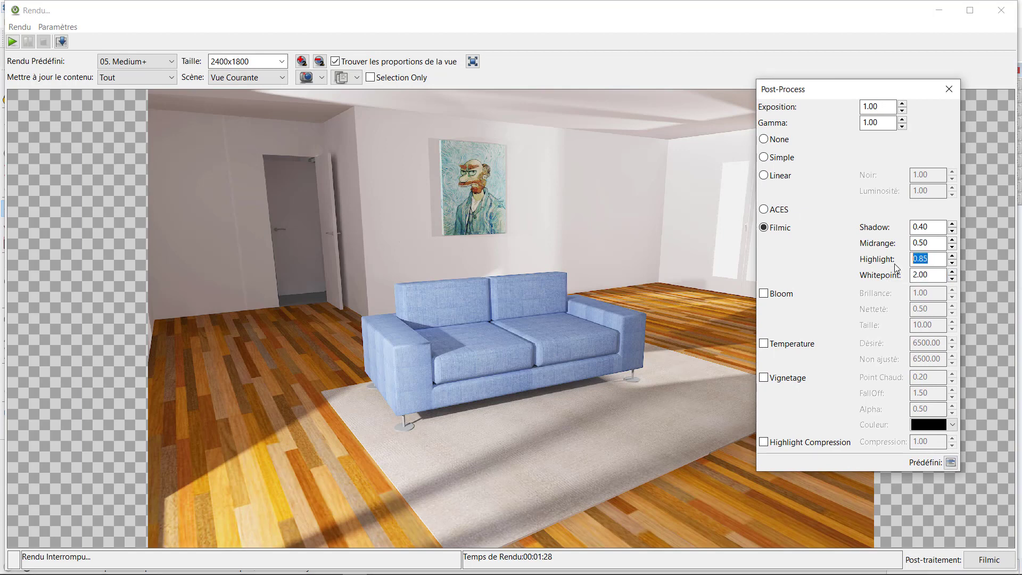
{"action": "type", "text": "1"}
{"action": "left_click_drag", "start_coordinate": [931, 241], "coordinate": [894, 244]}
{"action": "type", "text": "1"}
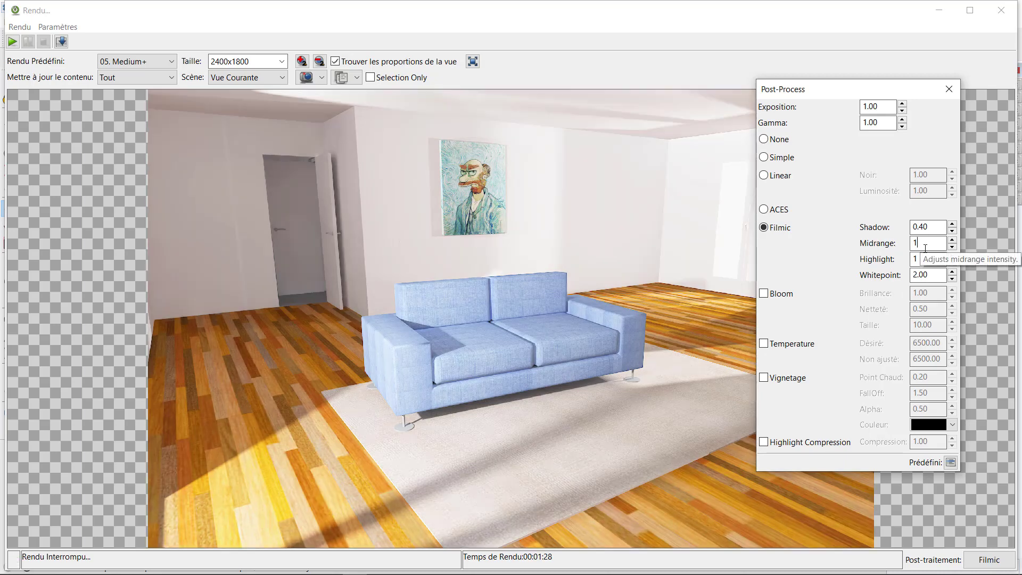
{"action": "left_click_drag", "start_coordinate": [924, 245], "coordinate": [908, 249]}
{"action": "type", "text": "0"}
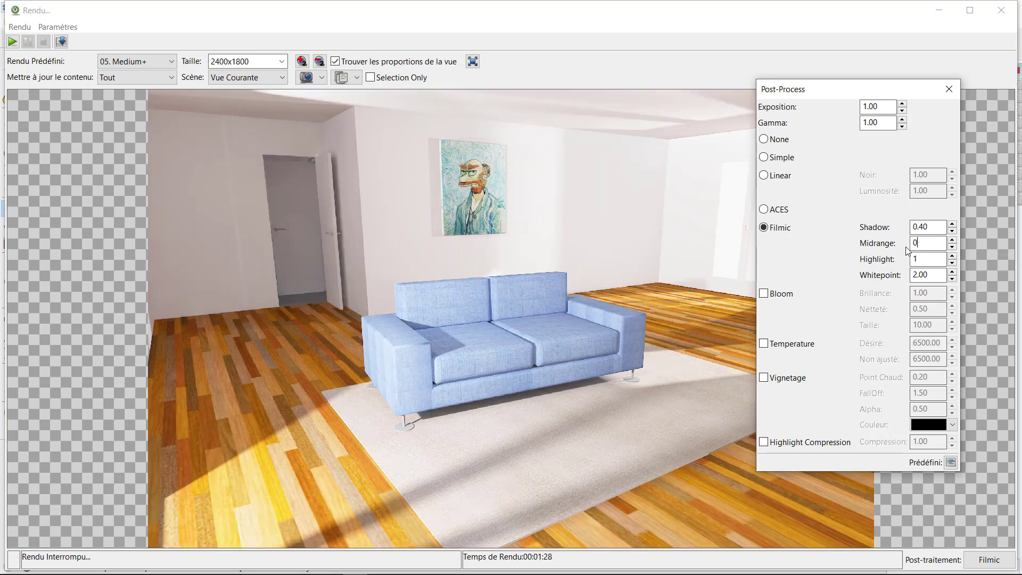
{"action": "type", "text": ".4"}
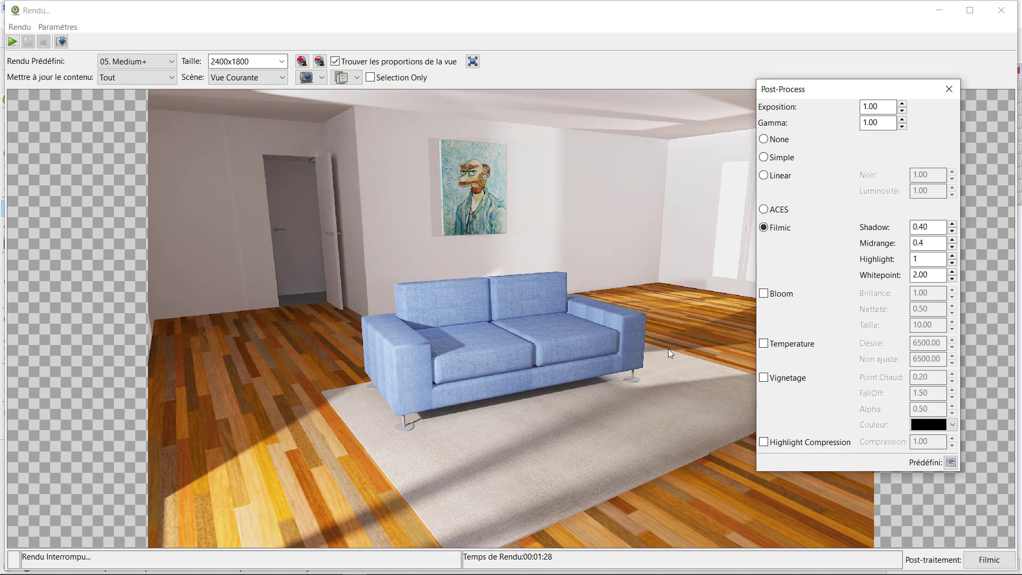
{"action": "left_click", "coordinate": [949, 88]}
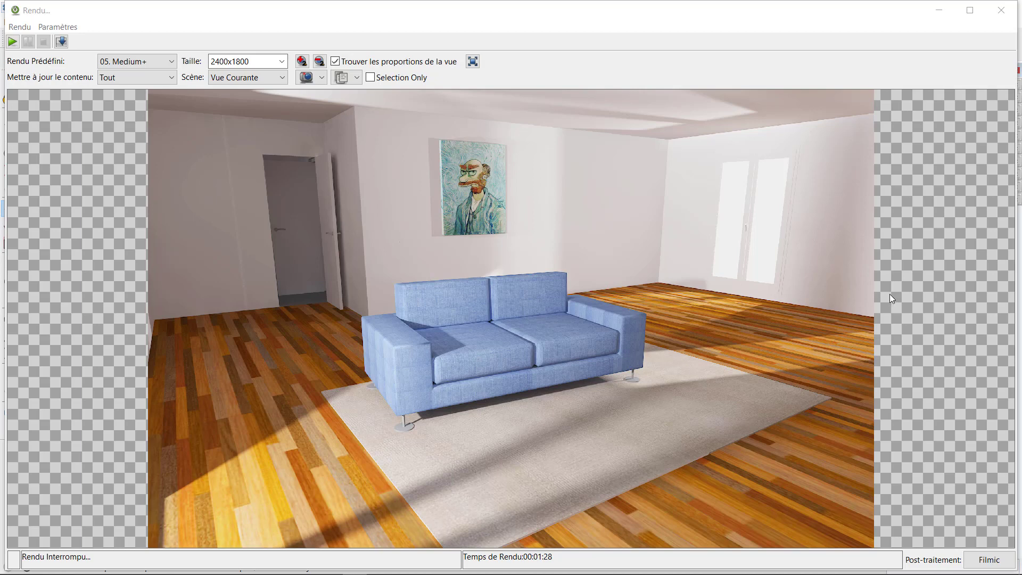
- Review the Filmic post-processing values beside the render, and close the settings
{"action": "left_click", "coordinate": [989, 562]}
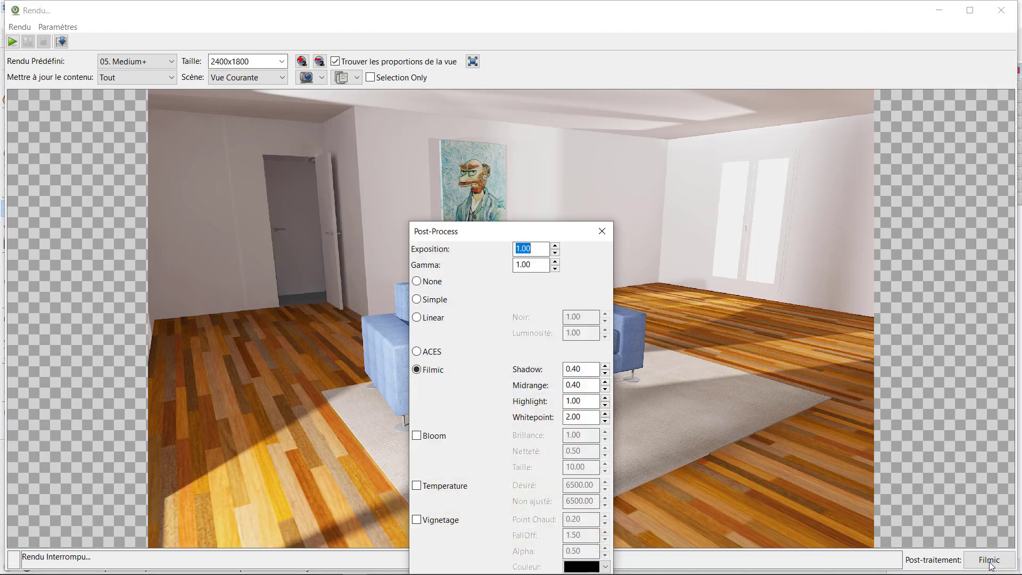
{"action": "left_click_drag", "start_coordinate": [555, 231], "coordinate": [874, 109]}
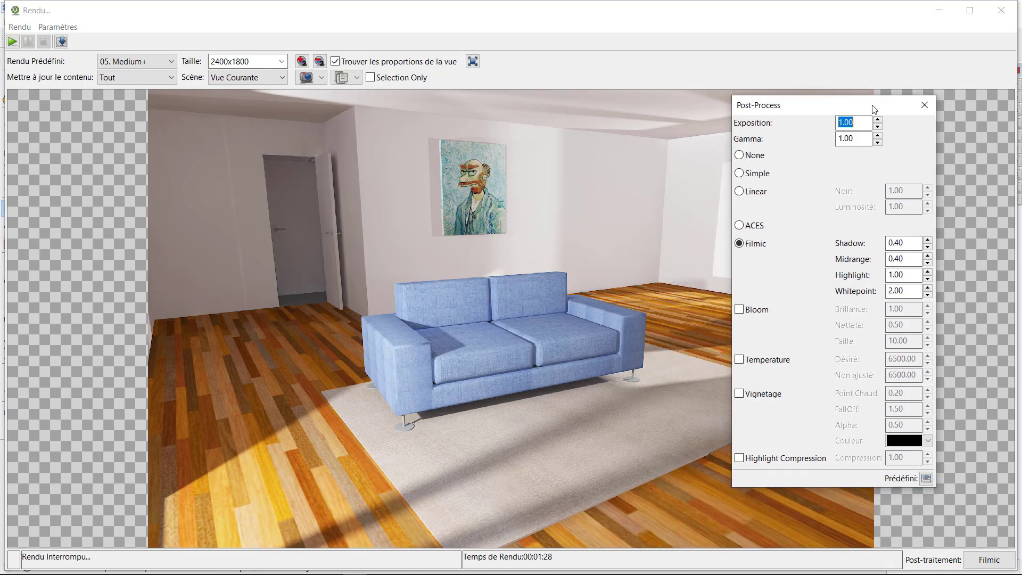
{"action": "left_click", "coordinate": [925, 104]}
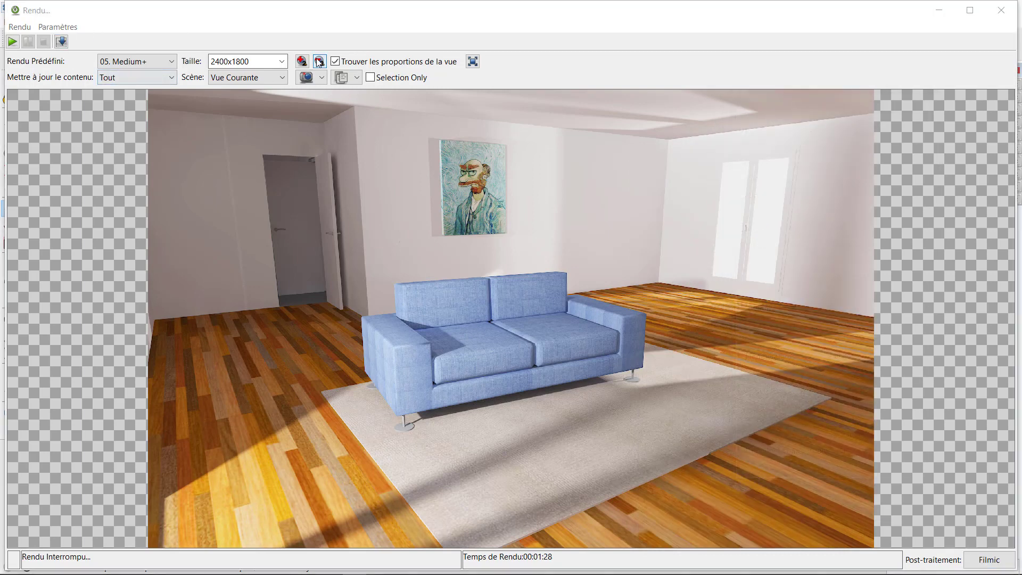
- Save the render on the desktop (Bureau) as the JPG file rendu_Scène 2
{"action": "left_click", "coordinate": [63, 42]}
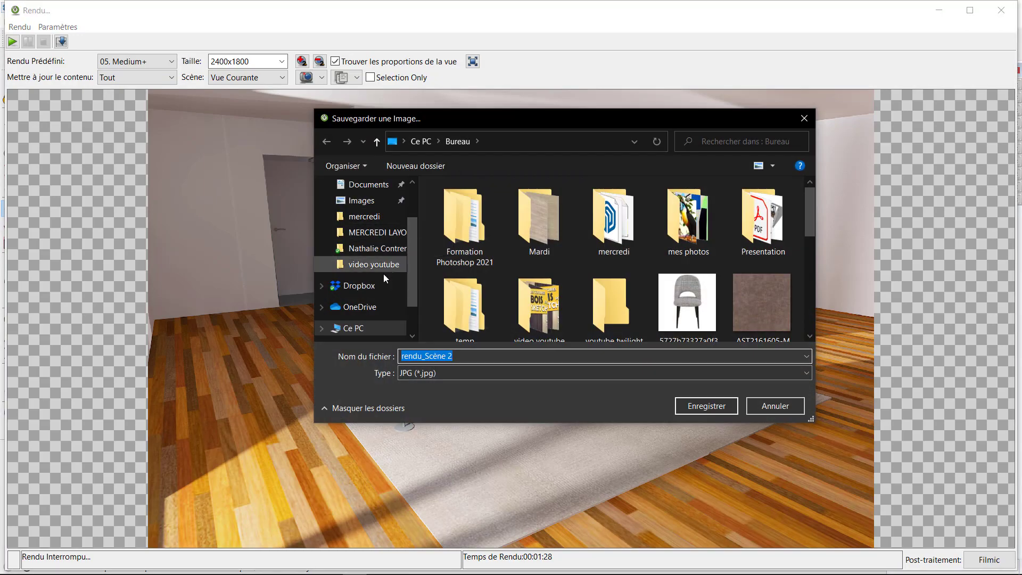
{"action": "scroll", "coordinate": [375, 303], "scroll_direction": "up", "scroll_amount": 1}
{"action": "left_click", "coordinate": [360, 212]}
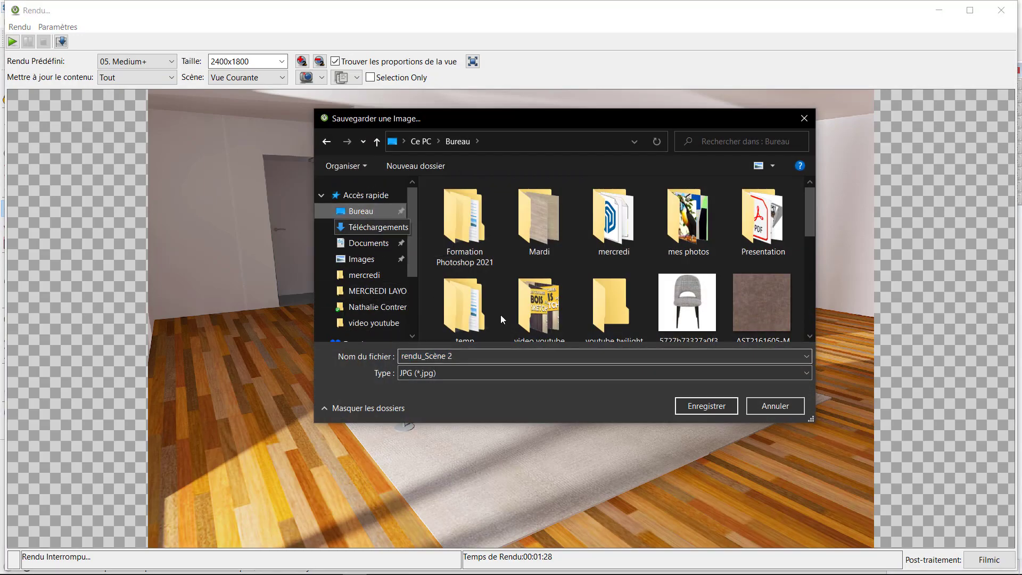
{"action": "left_click", "coordinate": [702, 406]}
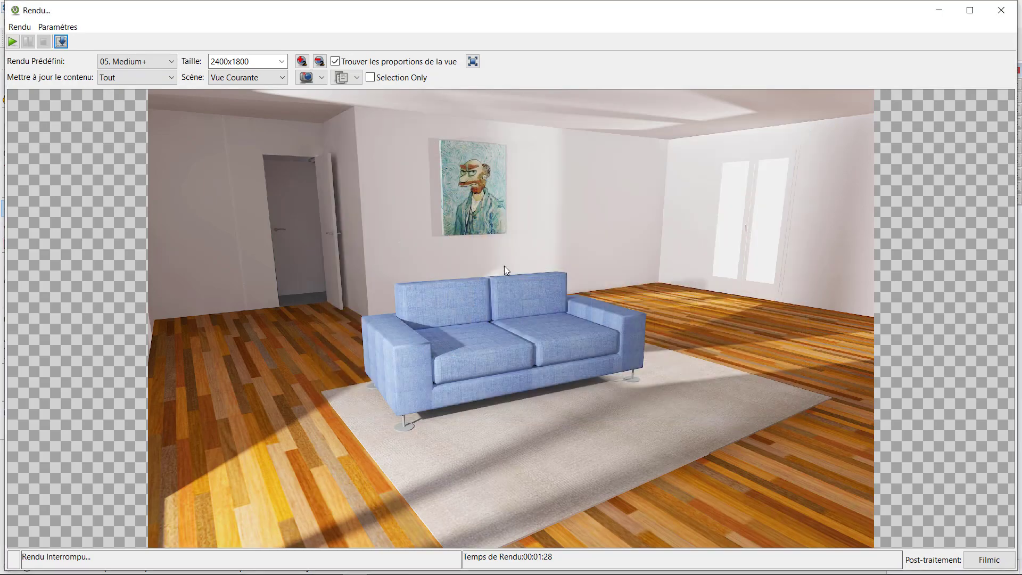
- Minimize the open windows to reach the desktop, and open the saved image rendu_Scène 2 in Photos
{"action": "left_click", "coordinate": [939, 11]}
{"action": "left_click", "coordinate": [942, 9]}
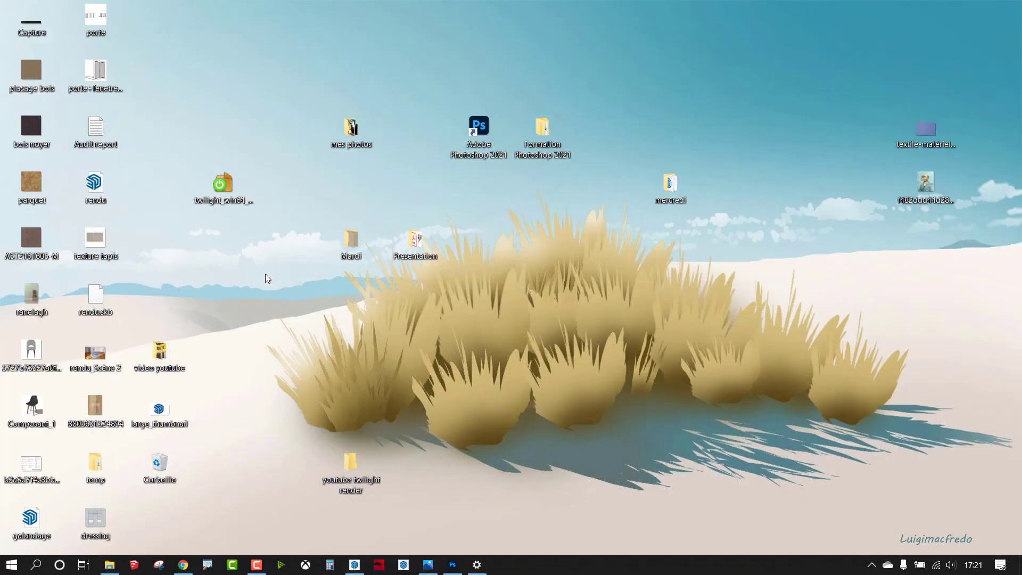
{"action": "double_click", "coordinate": [95, 354]}
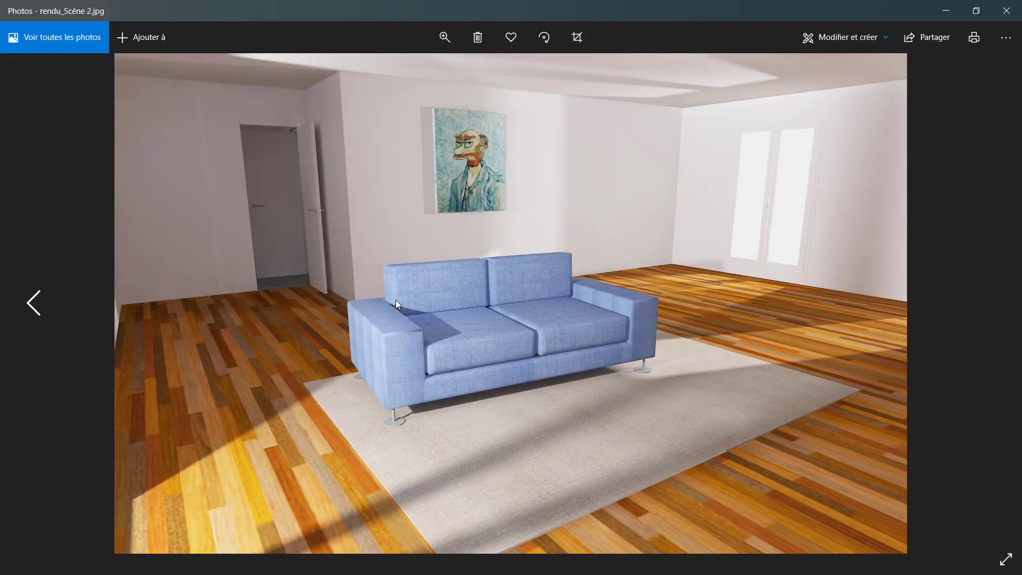
- Enlarge the saved render and examine the doorway, painting, sofa and window areas up close
{"action": "left_click", "coordinate": [445, 37]}
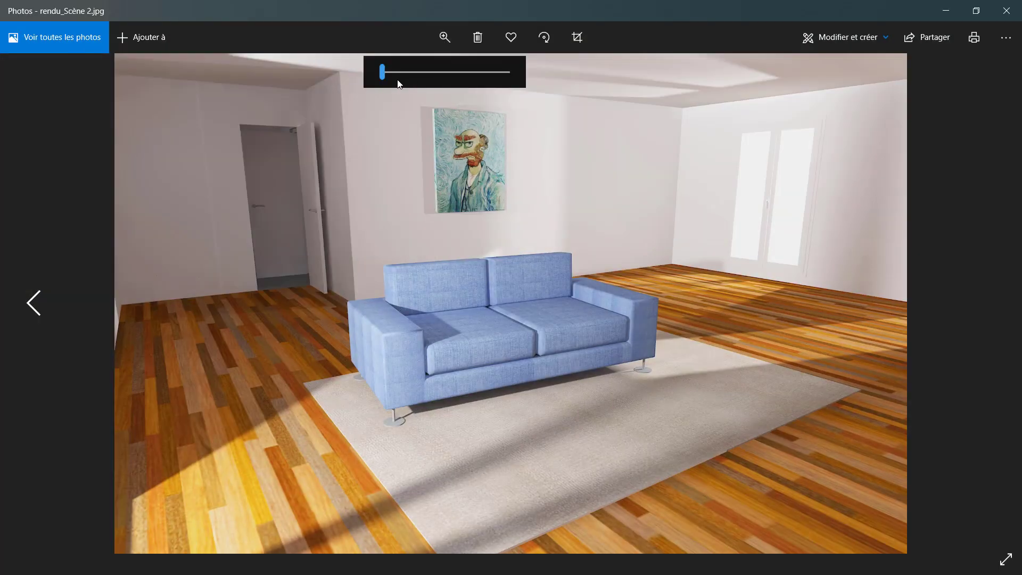
{"action": "left_click_drag", "start_coordinate": [383, 72], "coordinate": [398, 72]}
{"action": "mouse_move", "coordinate": [365, 212]}
{"action": "left_mouse_down"}
{"action": "mouse_move", "coordinate": [509, 330]}
{"action": "mouse_move", "coordinate": [586, 354]}
{"action": "left_mouse_up"}
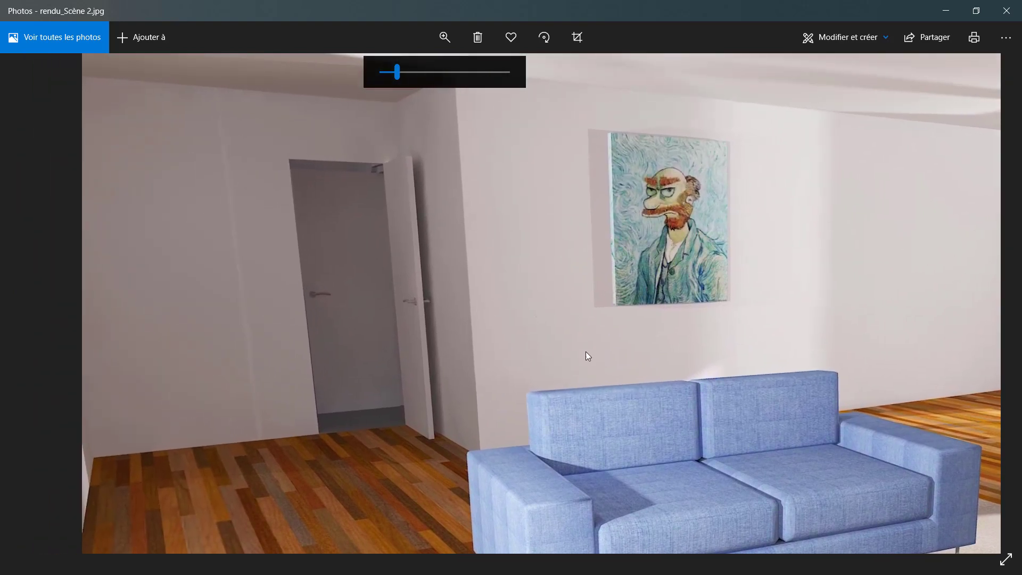
{"action": "left_click_drag", "start_coordinate": [369, 244], "coordinate": [286, 221]}
{"action": "left_click_drag", "start_coordinate": [518, 221], "coordinate": [560, 343]}
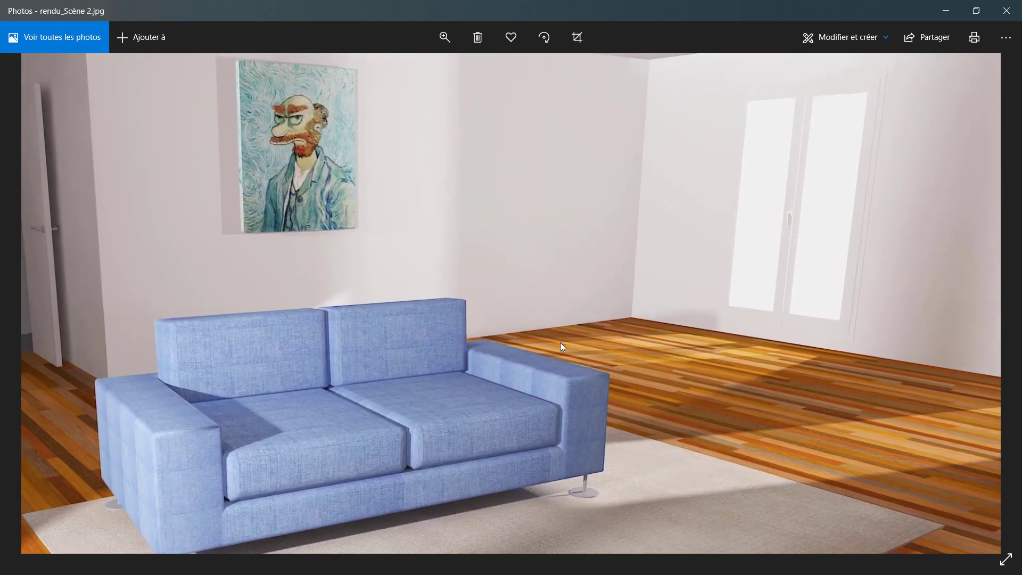